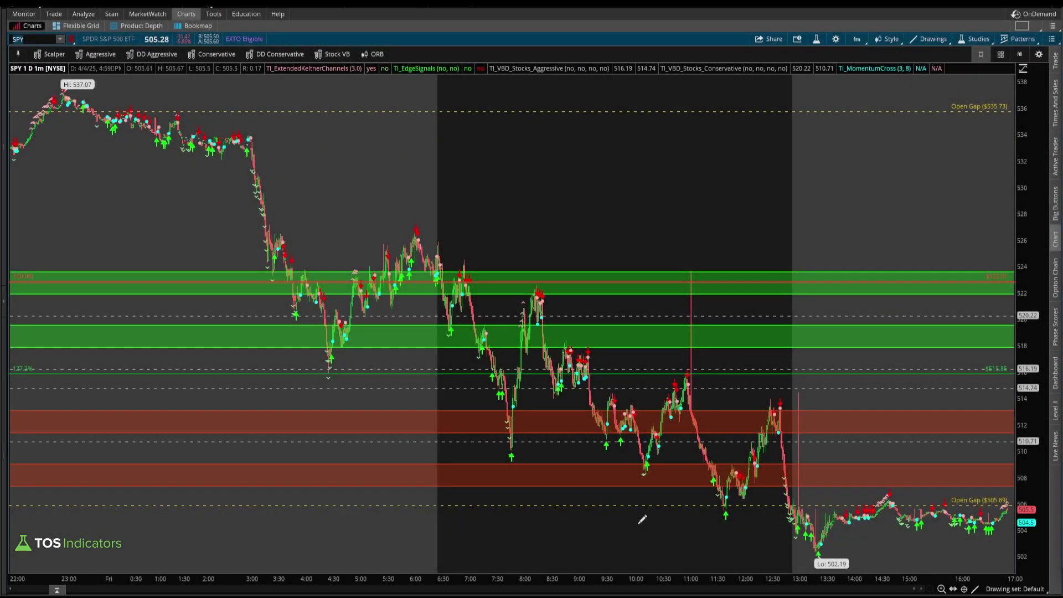
Step: Draw arrows pointing at the SPY lows in the two red volatility box zones
{"action": "left_click_drag", "start_coordinate": [440, 445], "coordinate": [491, 436]}
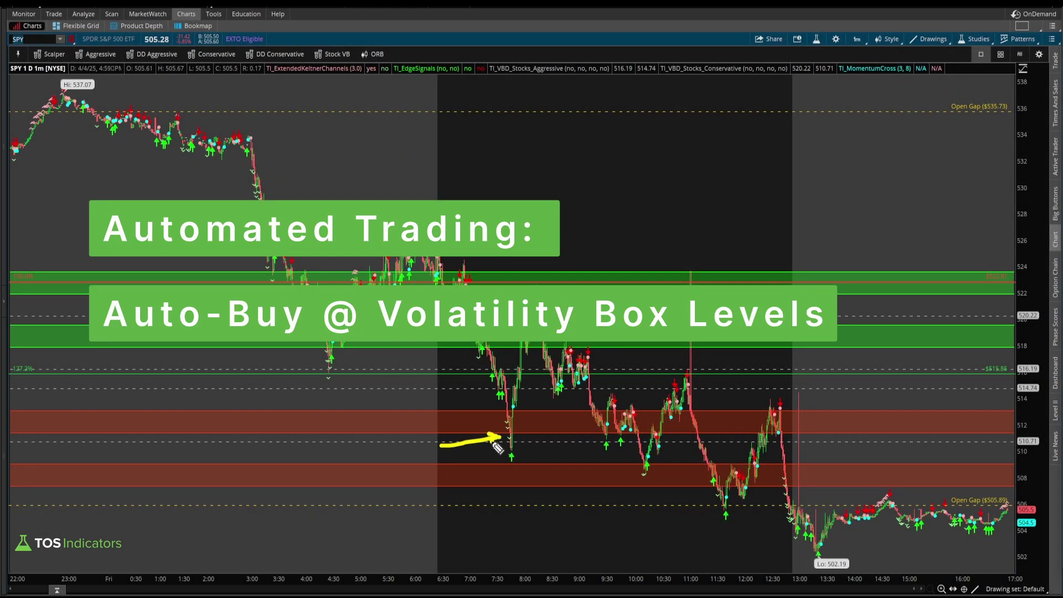
{"action": "mouse_move", "coordinate": [658, 506]}
{"action": "left_mouse_down"}
{"action": "mouse_move", "coordinate": [702, 490]}
{"action": "mouse_move", "coordinate": [699, 501]}
{"action": "left_mouse_up"}
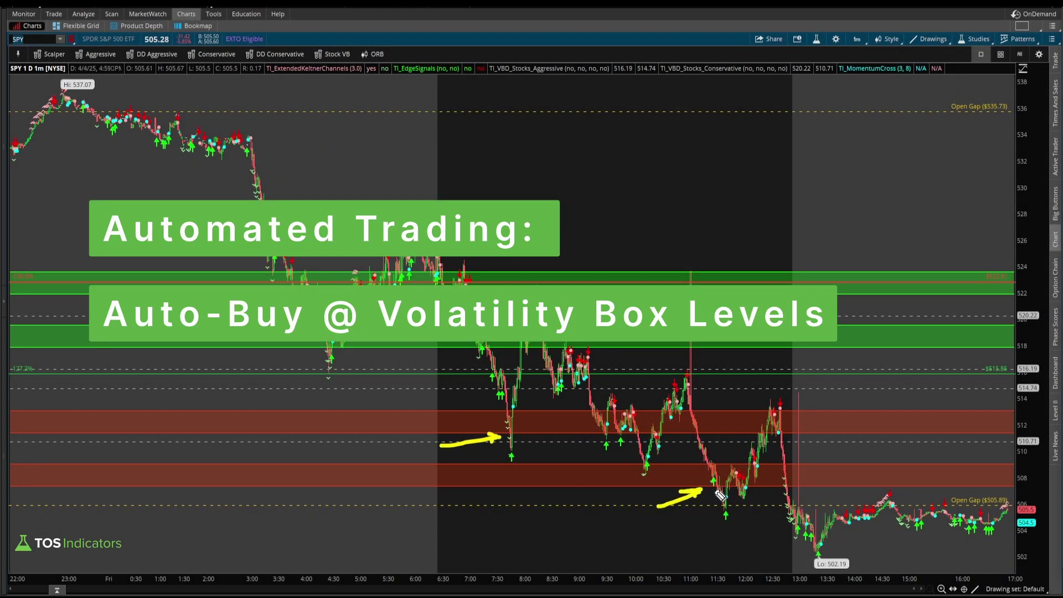
Step: Switch the SPY chart to the 5-year daily time frame
{"action": "left_click", "coordinate": [856, 39]}
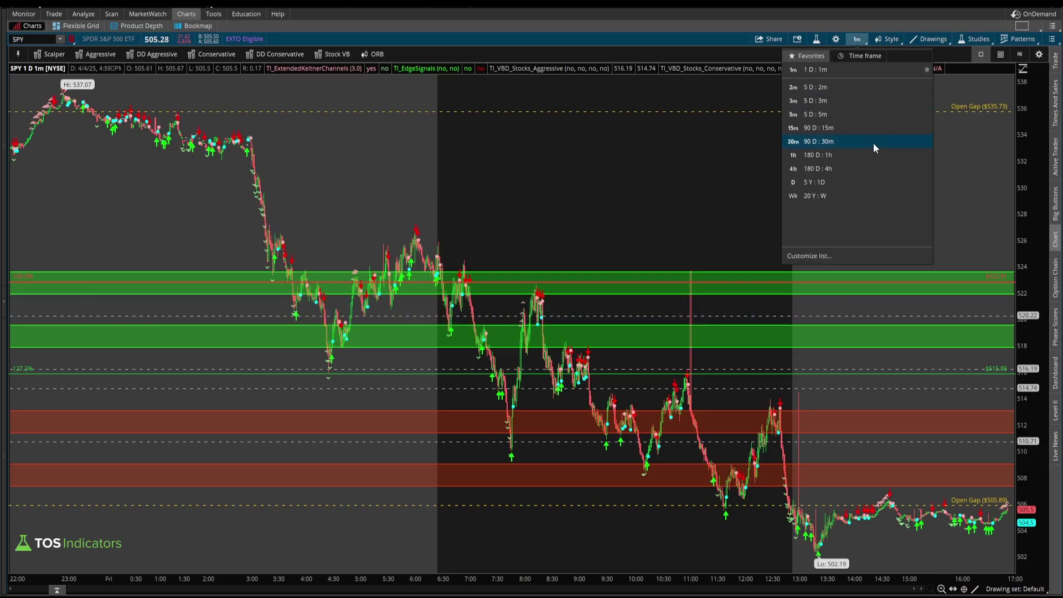
{"action": "left_click", "coordinate": [846, 183]}
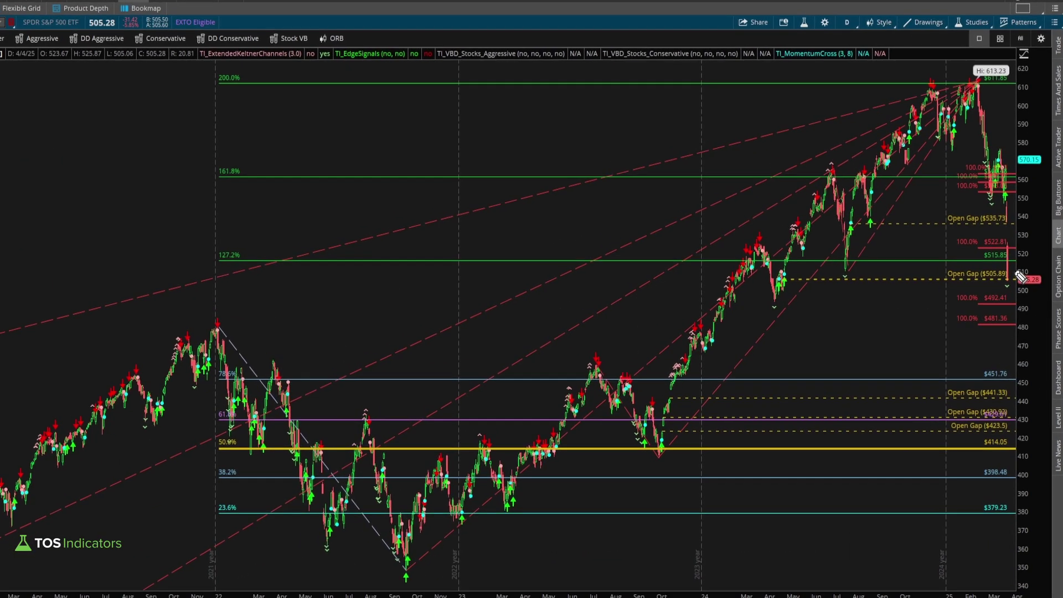
Step: Circle the $505.89 open gap, annotate it with an arrow and an underlined "AUTO", and clear the drawings
{"action": "mouse_move", "coordinate": [1015, 259]}
{"action": "left_mouse_down"}
{"action": "mouse_move", "coordinate": [959, 273]}
{"action": "mouse_move", "coordinate": [991, 287]}
{"action": "mouse_move", "coordinate": [1002, 255]}
{"action": "left_mouse_up"}
{"action": "left_click_drag", "start_coordinate": [818, 312], "coordinate": [908, 280]}
{"action": "left_click_drag", "start_coordinate": [862, 278], "coordinate": [899, 303]}
{"action": "left_click_drag", "start_coordinate": [757, 375], "coordinate": [874, 316]}
{"action": "left_click_drag", "start_coordinate": [867, 318], "coordinate": [866, 337]}
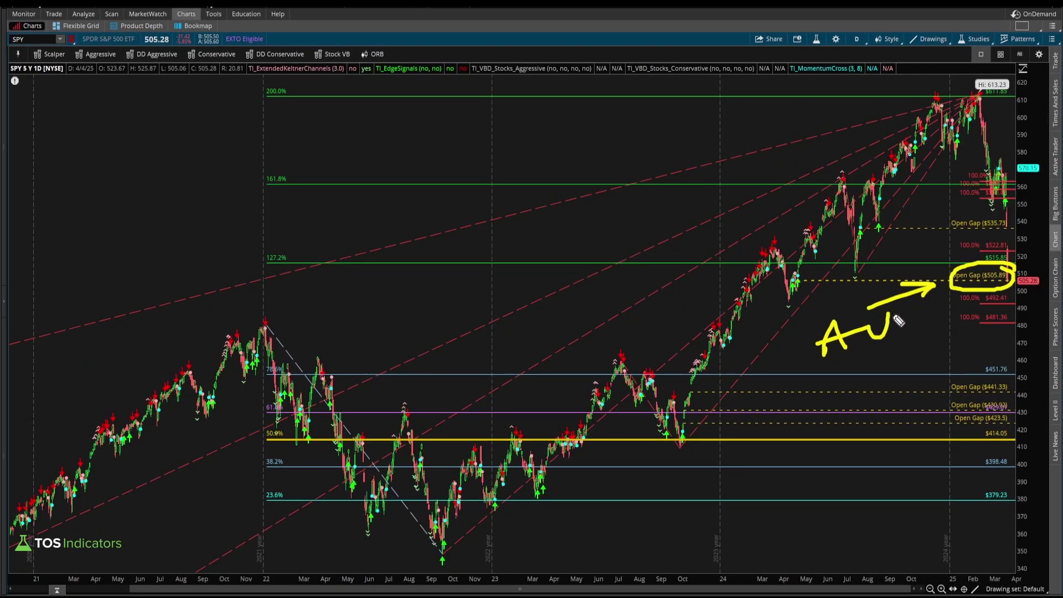
{"action": "left_click_drag", "start_coordinate": [938, 303], "coordinate": [924, 323]}
{"action": "mouse_move", "coordinate": [970, 316]}
{"action": "left_mouse_down"}
{"action": "mouse_move", "coordinate": [949, 337]}
{"action": "mouse_move", "coordinate": [807, 392]}
{"action": "left_mouse_up"}
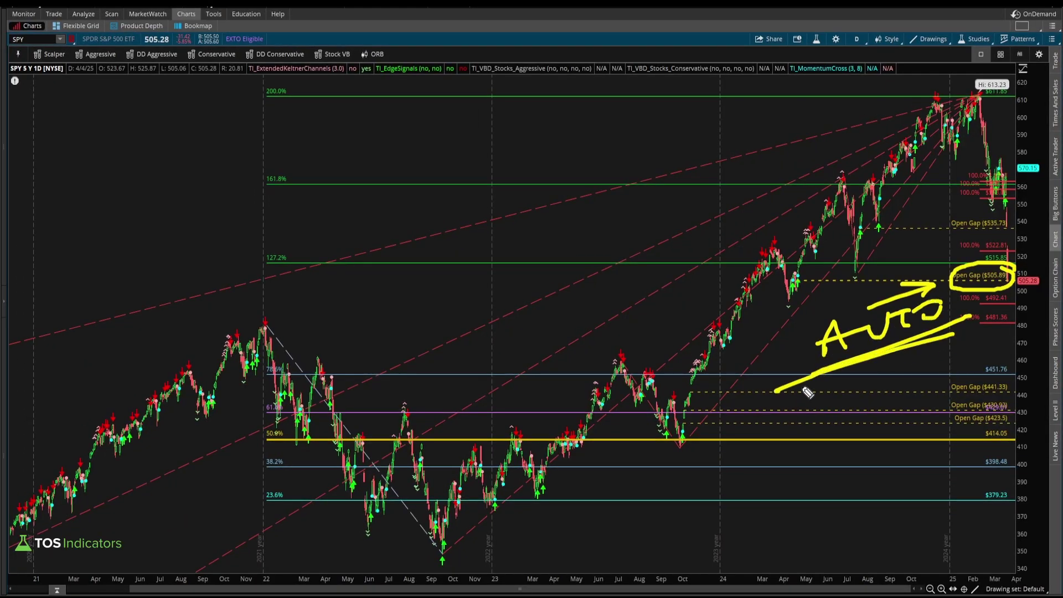
{"action": "key", "text": "Escape"}
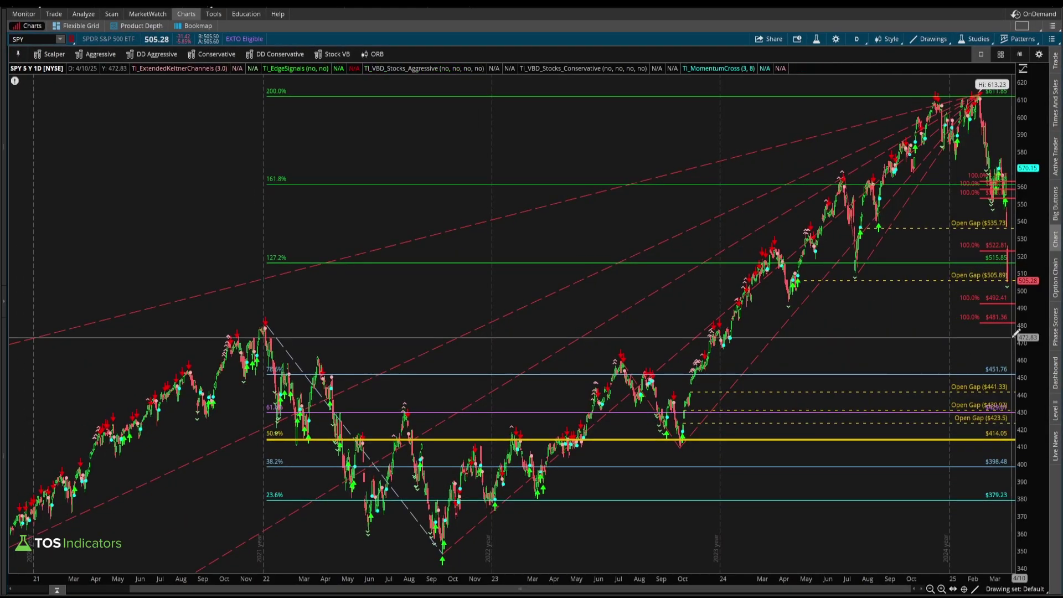
Step: Circle the $505.89 open gap on the daily chart, point an arrow at it and underline where the gap line begins
{"action": "left_click_drag", "start_coordinate": [714, 163], "coordinate": [1037, 342]}
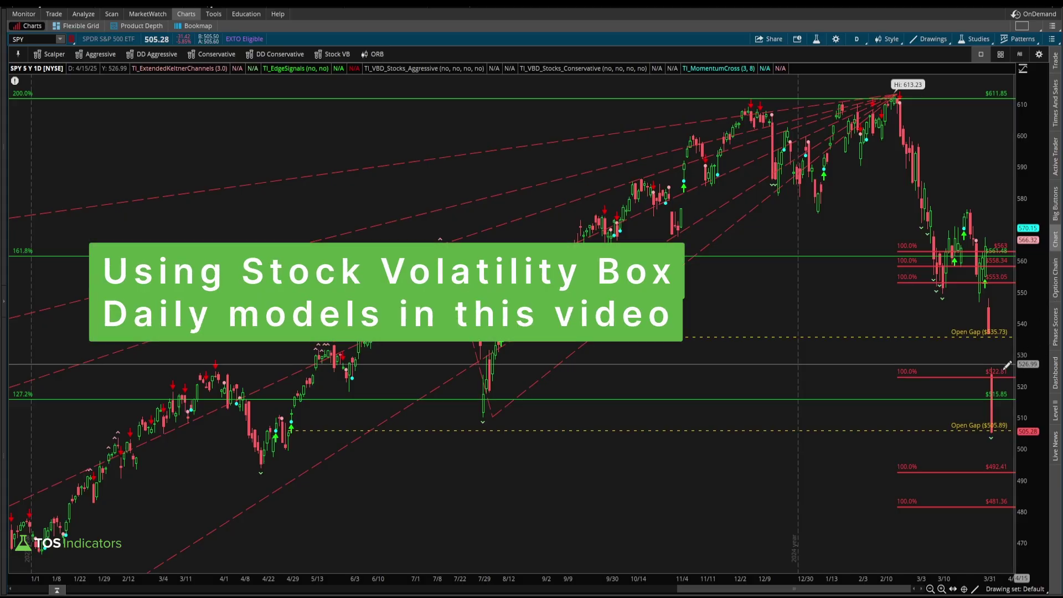
{"action": "key", "text": "alt"}
{"action": "left_click_drag", "start_coordinate": [1028, 405], "coordinate": [1034, 328]}
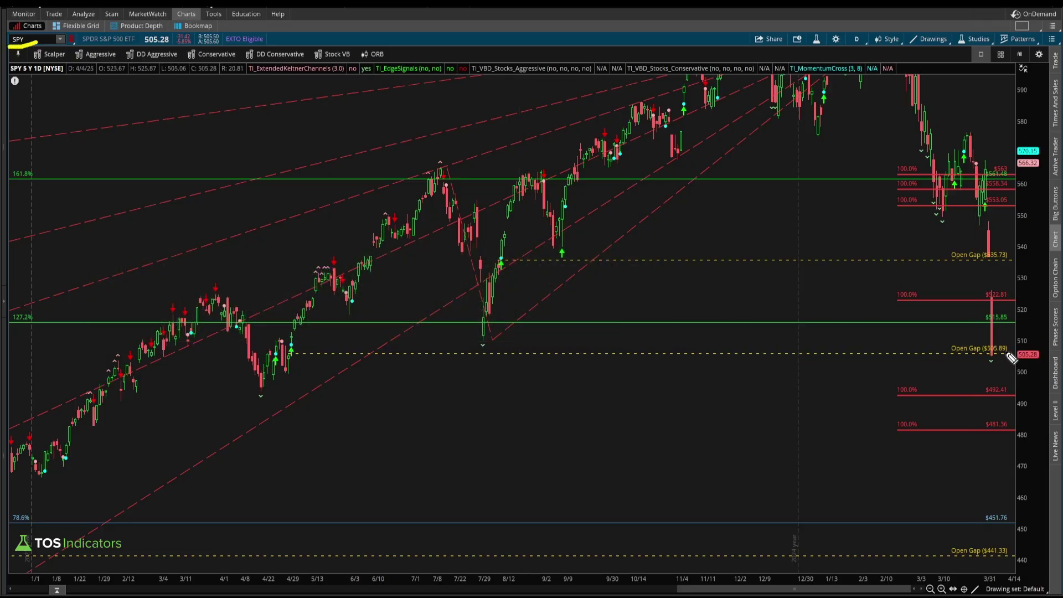
{"action": "mouse_move", "coordinate": [1012, 358]}
{"action": "left_mouse_down"}
{"action": "mouse_move", "coordinate": [961, 334]}
{"action": "mouse_move", "coordinate": [1020, 352]}
{"action": "mouse_move", "coordinate": [1017, 340]}
{"action": "left_mouse_up"}
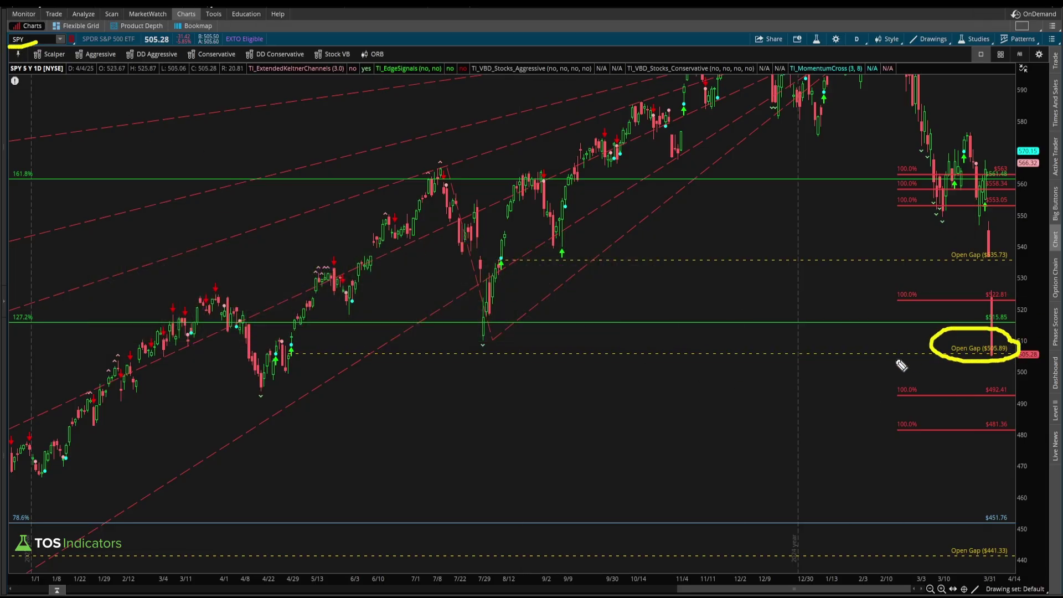
{"action": "mouse_move", "coordinate": [861, 370]}
{"action": "left_mouse_down"}
{"action": "mouse_move", "coordinate": [912, 353]}
{"action": "mouse_move", "coordinate": [911, 366]}
{"action": "left_mouse_up"}
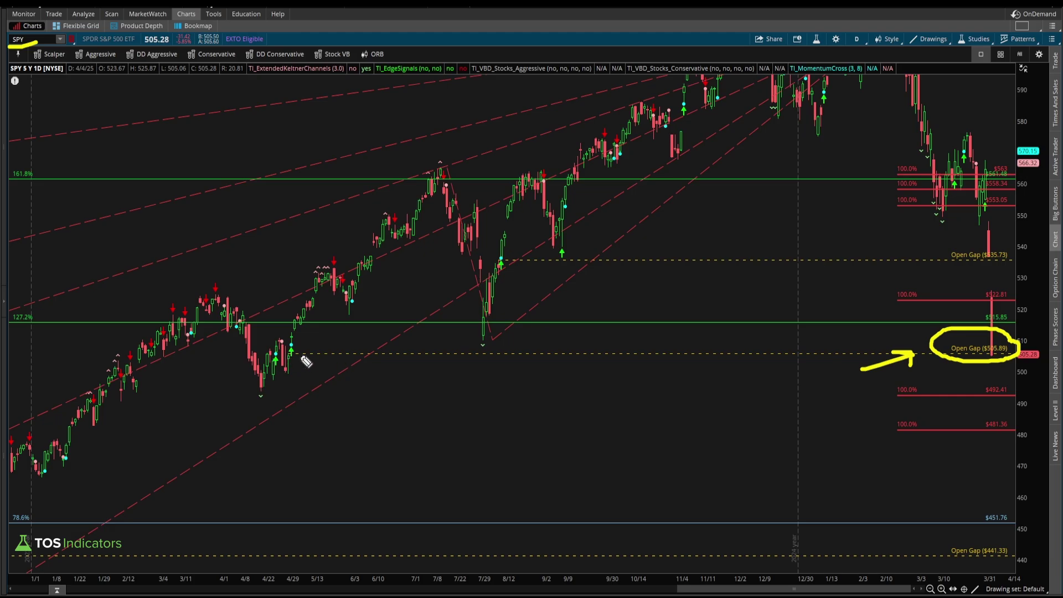
{"action": "left_click_drag", "start_coordinate": [273, 357], "coordinate": [310, 357]}
Step: Bracket the $492.41 and $481.36 levels and draw an arrow pointing at the bracket
{"action": "mouse_move", "coordinate": [875, 393]}
{"action": "left_mouse_down"}
{"action": "mouse_move", "coordinate": [853, 434]}
{"action": "mouse_move", "coordinate": [875, 432]}
{"action": "left_mouse_up"}
{"action": "left_click_drag", "start_coordinate": [757, 427], "coordinate": [807, 419]}
{"action": "left_click_drag", "start_coordinate": [779, 411], "coordinate": [801, 424]}
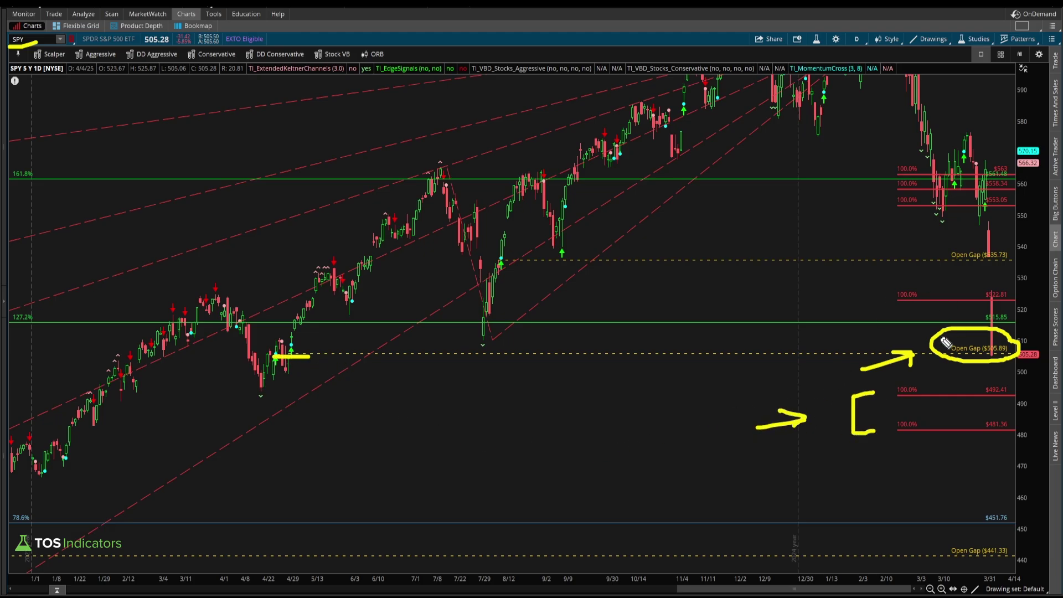
Step: Draw arrows for the fall into the $505.89 gap and a rebound out of it, and clear the drawings
{"action": "left_click_drag", "start_coordinate": [956, 213], "coordinate": [983, 327]}
{"action": "mouse_move", "coordinate": [970, 314]}
{"action": "left_mouse_down"}
{"action": "mouse_move", "coordinate": [988, 309]}
{"action": "mouse_move", "coordinate": [984, 326]}
{"action": "left_mouse_up"}
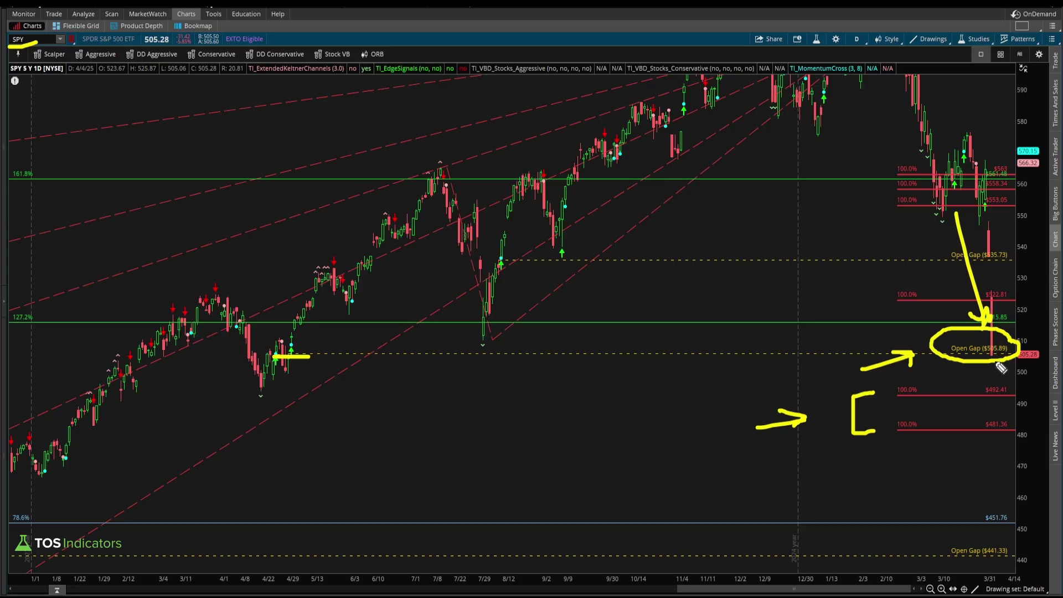
{"action": "left_click_drag", "start_coordinate": [986, 370], "coordinate": [1029, 255]}
{"action": "mouse_move", "coordinate": [1029, 254]}
{"action": "left_mouse_down"}
{"action": "mouse_move", "coordinate": [1013, 283]}
{"action": "mouse_move", "coordinate": [1038, 282]}
{"action": "left_mouse_up"}
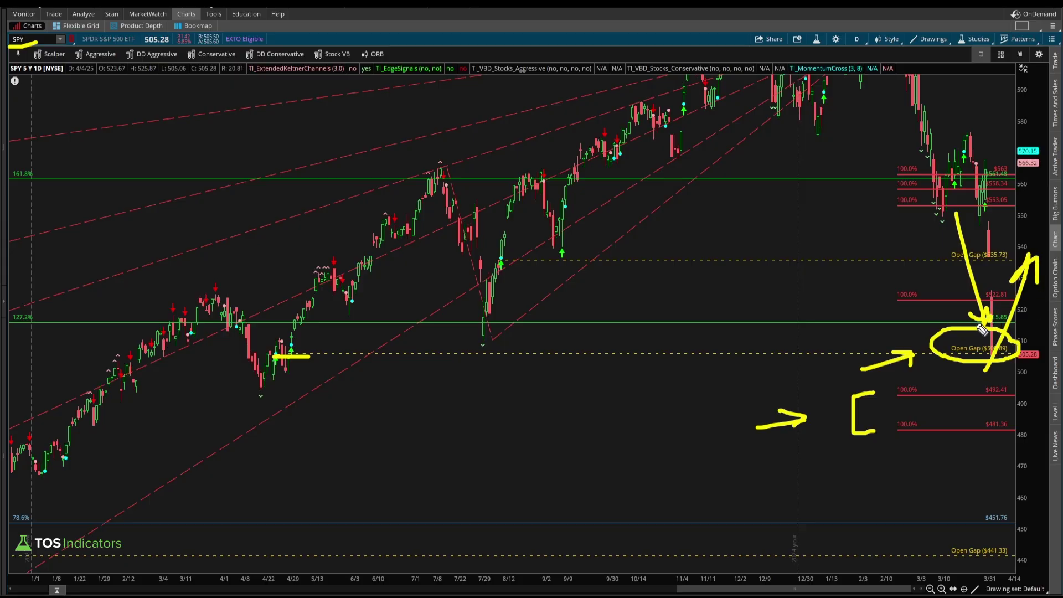
{"action": "key", "text": "Escape"}
Step: Sketch further declines from the $505.89 gap to just below the $481.36 level, clearing the marks each time
{"action": "left_click_drag", "start_coordinate": [980, 363], "coordinate": [992, 439]}
{"action": "left_click_drag", "start_coordinate": [971, 425], "coordinate": [993, 438]}
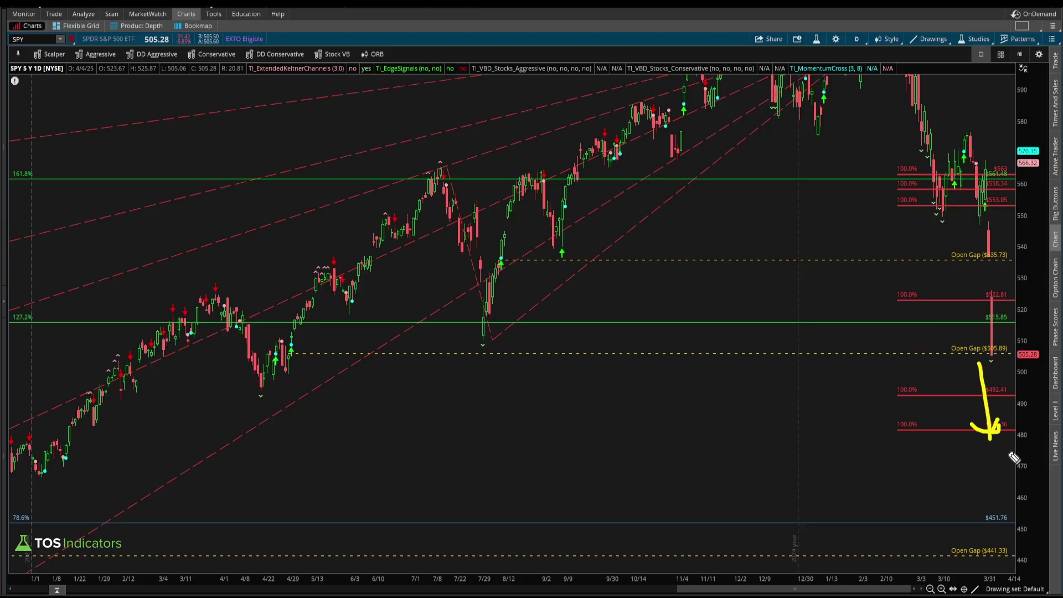
{"action": "key", "text": "Escape"}
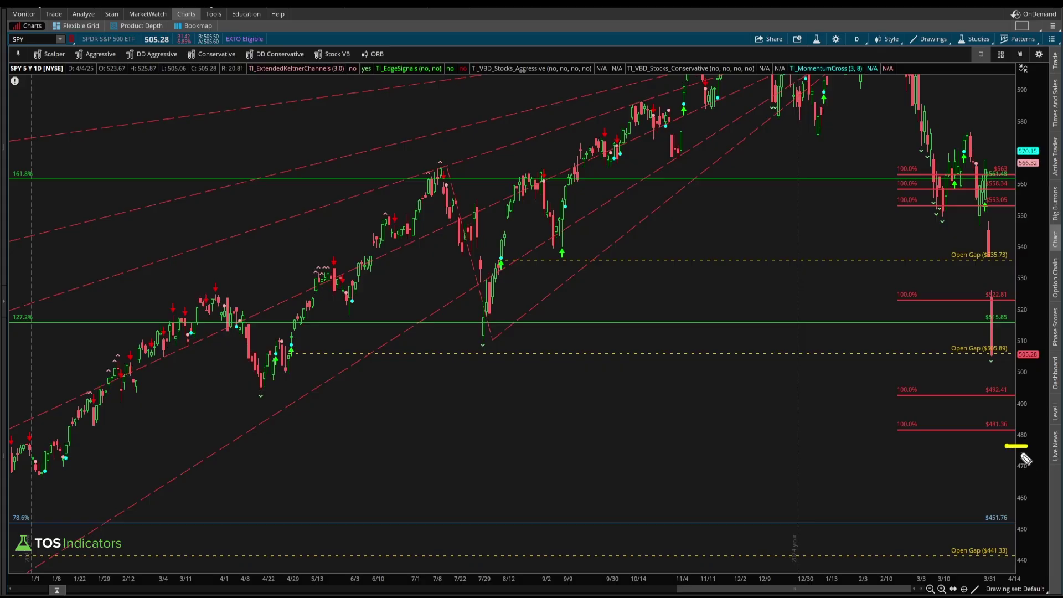
{"action": "left_click_drag", "start_coordinate": [975, 361], "coordinate": [985, 438]}
{"action": "mouse_move", "coordinate": [831, 435]}
{"action": "left_mouse_down"}
{"action": "mouse_move", "coordinate": [913, 408]}
{"action": "mouse_move", "coordinate": [907, 436]}
{"action": "left_mouse_up"}
{"action": "key", "text": "Escape"}
Step: Switch the SPY chart back to the 1-day, 1-minute time frame
{"action": "left_click", "coordinate": [851, 42]}
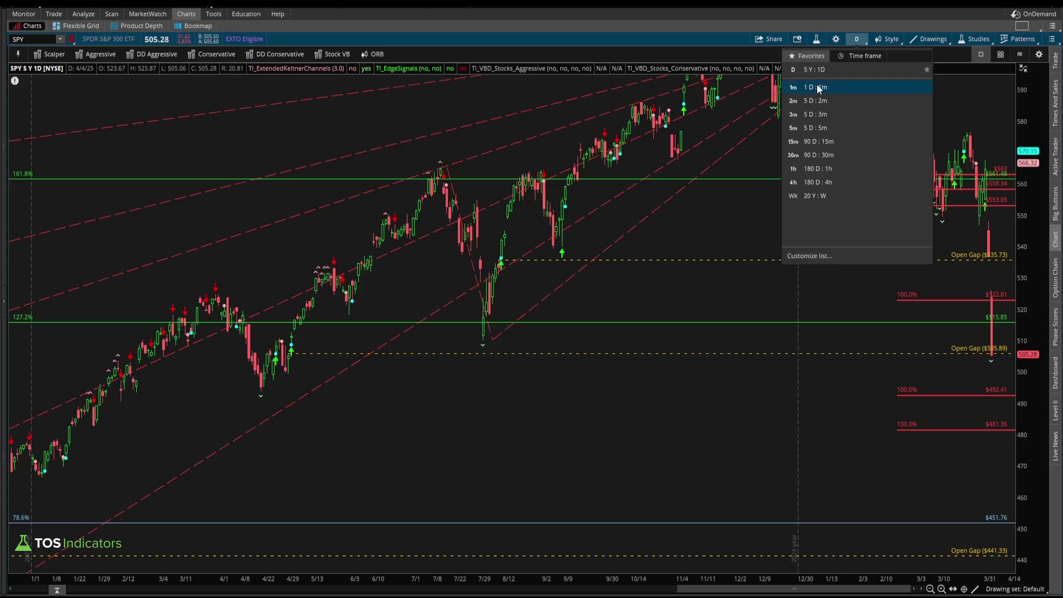
{"action": "left_click", "coordinate": [817, 85]}
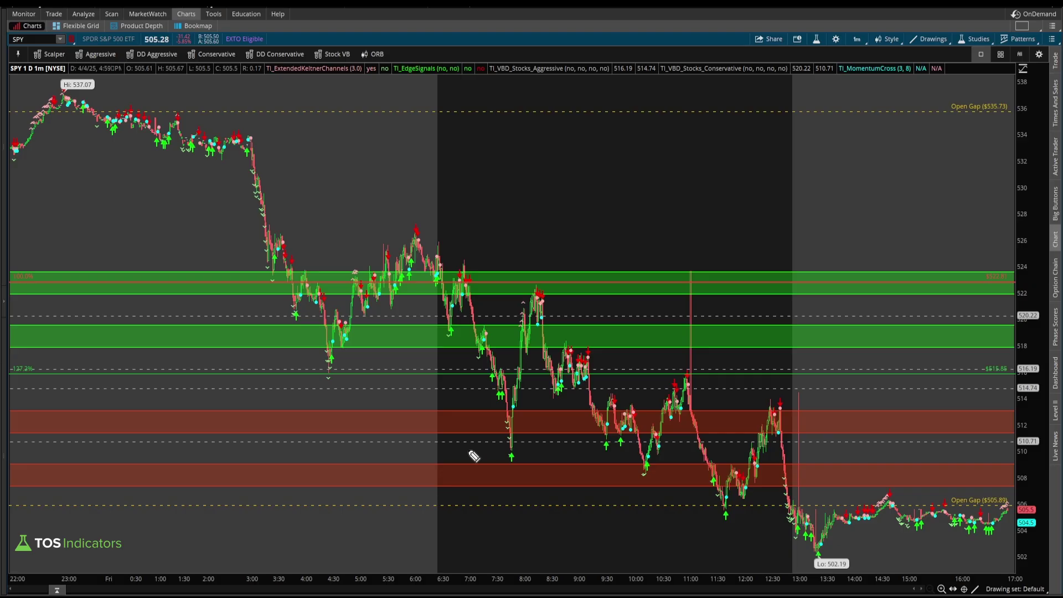
Step: Mark the SPY lows at the lower edges of both red volatility box zones and clear the marks
{"action": "mouse_move", "coordinate": [469, 450]}
{"action": "left_mouse_down"}
{"action": "mouse_move", "coordinate": [505, 436]}
{"action": "mouse_move", "coordinate": [501, 449]}
{"action": "mouse_move", "coordinate": [529, 432]}
{"action": "left_mouse_up"}
{"action": "left_click_drag", "start_coordinate": [710, 490], "coordinate": [742, 489]}
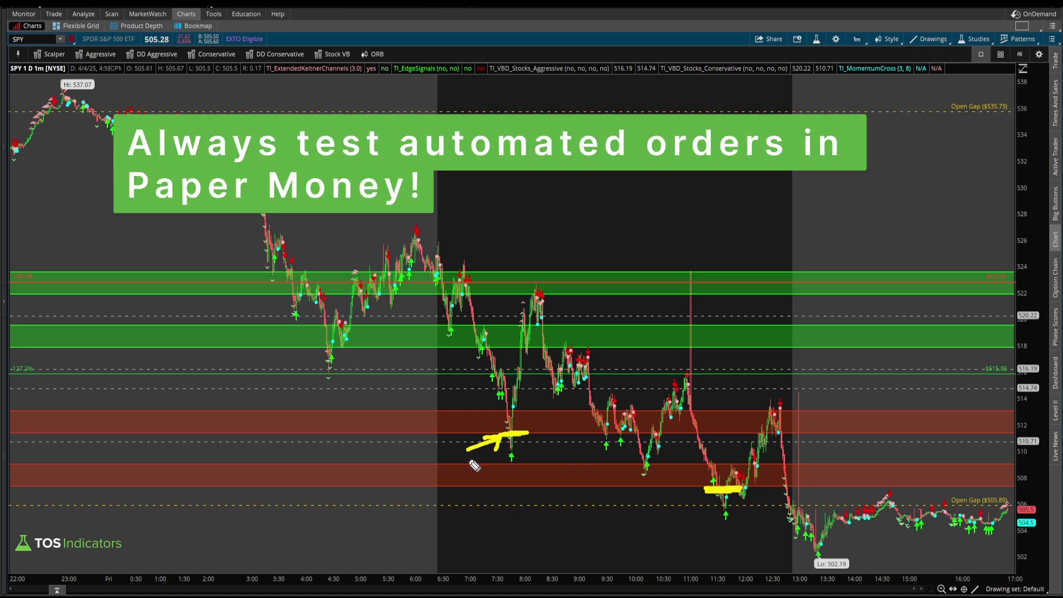
{"action": "key", "text": "Escape"}
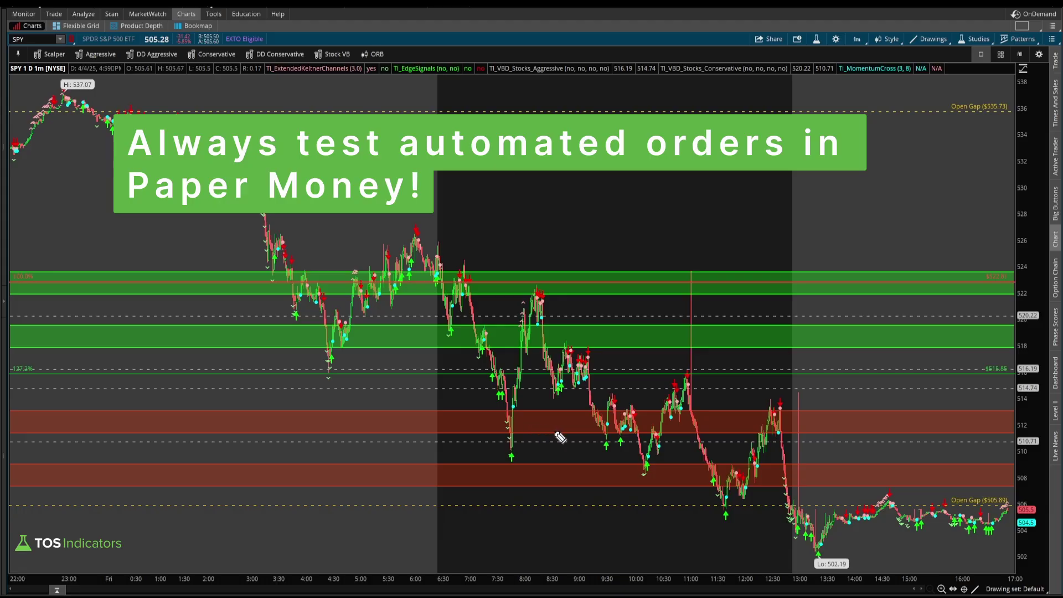
{"action": "mouse_move", "coordinate": [529, 425]}
{"action": "left_mouse_down"}
{"action": "mouse_move", "coordinate": [487, 433]}
{"action": "mouse_move", "coordinate": [546, 433]}
{"action": "mouse_move", "coordinate": [521, 432]}
{"action": "mouse_move", "coordinate": [535, 436]}
{"action": "left_mouse_up"}
{"action": "key", "text": "e"}
{"action": "key", "text": "e"}
{"action": "key", "text": "Escape"}
Step: Circle the low near 7:45 at the upper red zone's lower edge, with an arrow and an entry line
{"action": "mouse_move", "coordinate": [359, 311]}
{"action": "left_mouse_down"}
{"action": "mouse_move", "coordinate": [822, 480]}
{"action": "mouse_move", "coordinate": [939, 493]}
{"action": "left_mouse_up"}
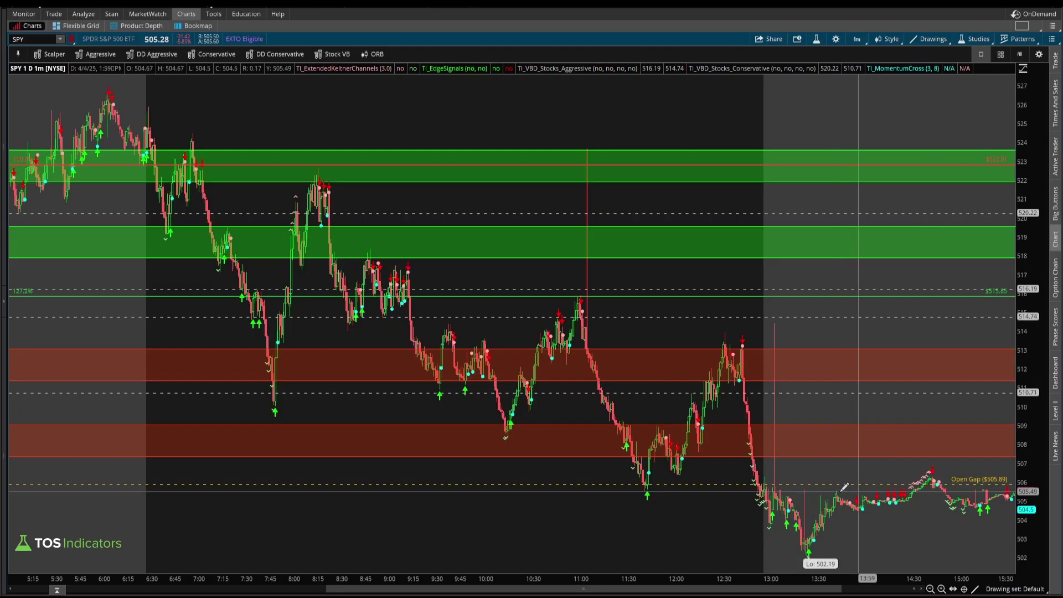
{"action": "key", "text": "ctrl+2"}
{"action": "mouse_move", "coordinate": [292, 377]}
{"action": "left_mouse_down"}
{"action": "mouse_move", "coordinate": [261, 385]}
{"action": "mouse_move", "coordinate": [280, 386]}
{"action": "left_mouse_up"}
{"action": "left_click_drag", "start_coordinate": [198, 389], "coordinate": [257, 388]}
{"action": "mouse_move", "coordinate": [235, 383]}
{"action": "left_mouse_down"}
{"action": "mouse_move", "coordinate": [252, 388]}
{"action": "mouse_move", "coordinate": [243, 396]}
{"action": "mouse_move", "coordinate": [329, 380]}
{"action": "left_mouse_up"}
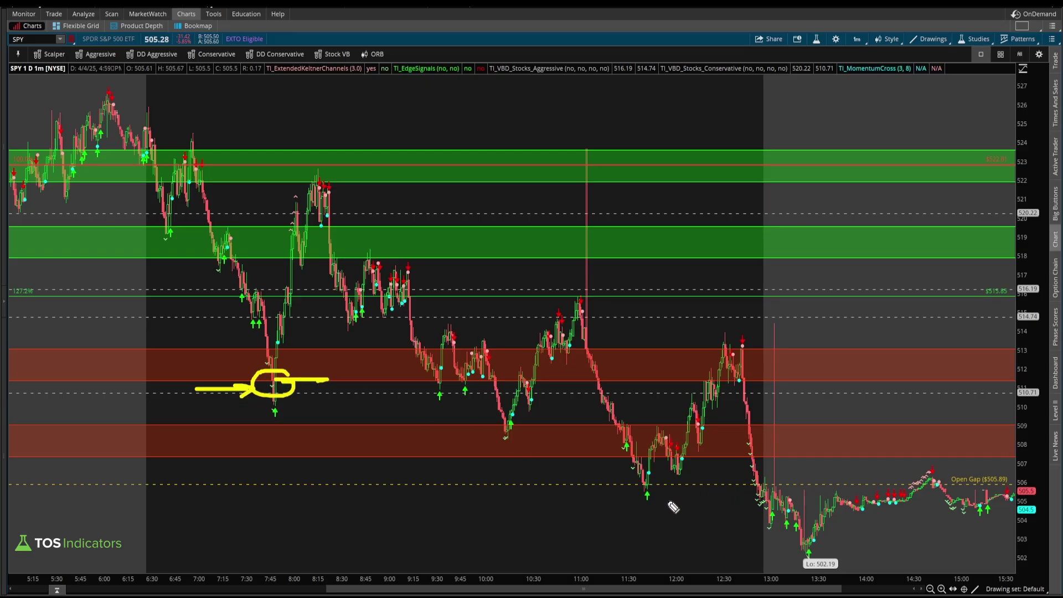
Step: Circle the touch of the lower red zone's edge after 11:30, draw an arrow into it and clear the drawings
{"action": "mouse_move", "coordinate": [669, 453]}
{"action": "left_mouse_down"}
{"action": "mouse_move", "coordinate": [618, 471]}
{"action": "mouse_move", "coordinate": [656, 454]}
{"action": "mouse_move", "coordinate": [650, 465]}
{"action": "left_mouse_up"}
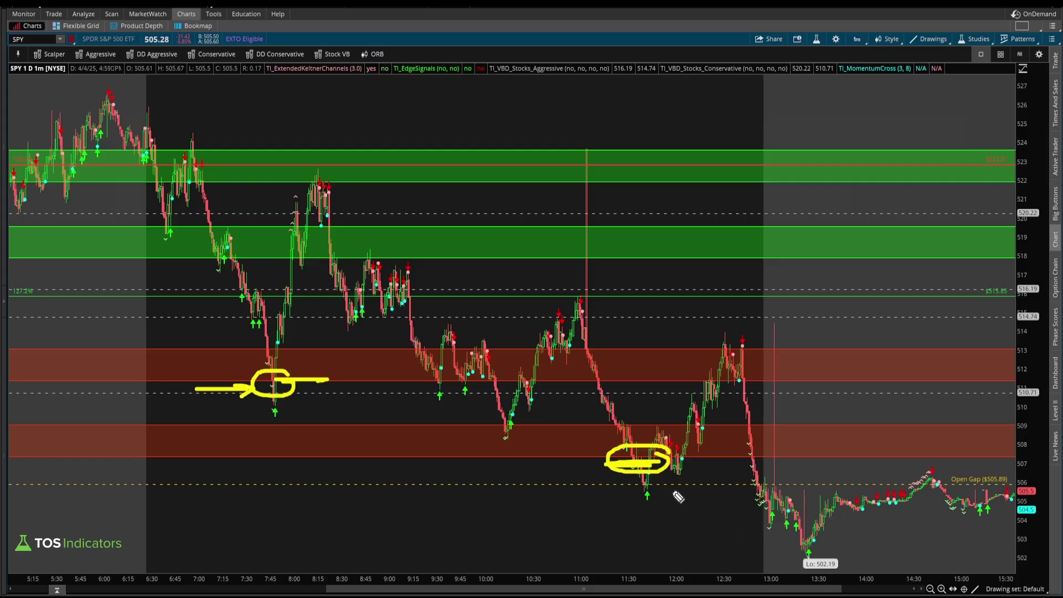
{"action": "left_click_drag", "start_coordinate": [586, 398], "coordinate": [642, 456]}
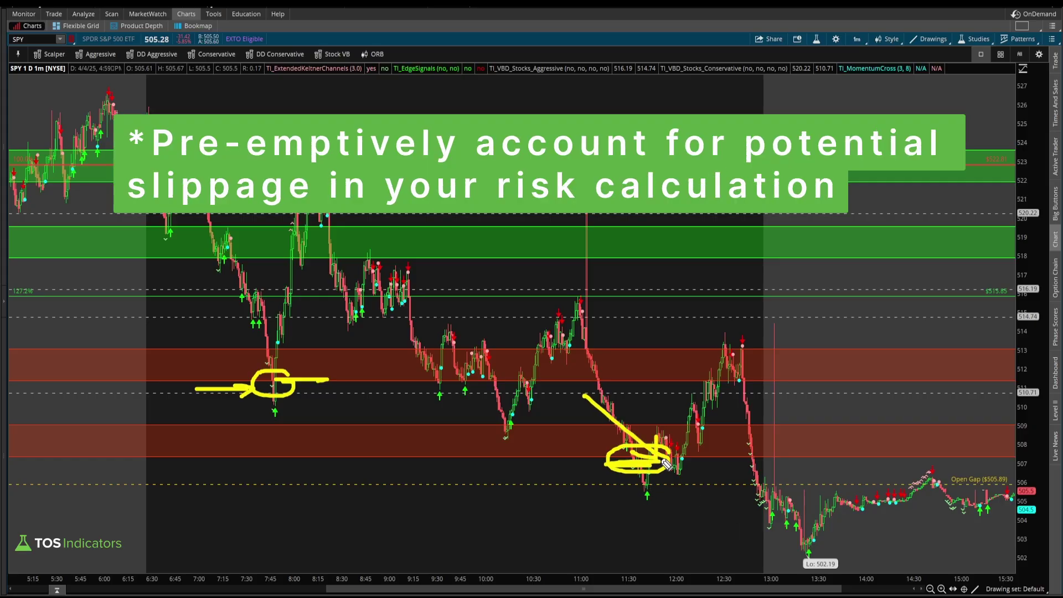
{"action": "key", "text": "e"}
Step: Draw rising arrows along the two rebounds from the red volatility box zones and clear them
{"action": "mouse_move", "coordinate": [265, 376]}
{"action": "left_mouse_down"}
{"action": "mouse_move", "coordinate": [340, 216]}
{"action": "mouse_move", "coordinate": [354, 244]}
{"action": "left_mouse_up"}
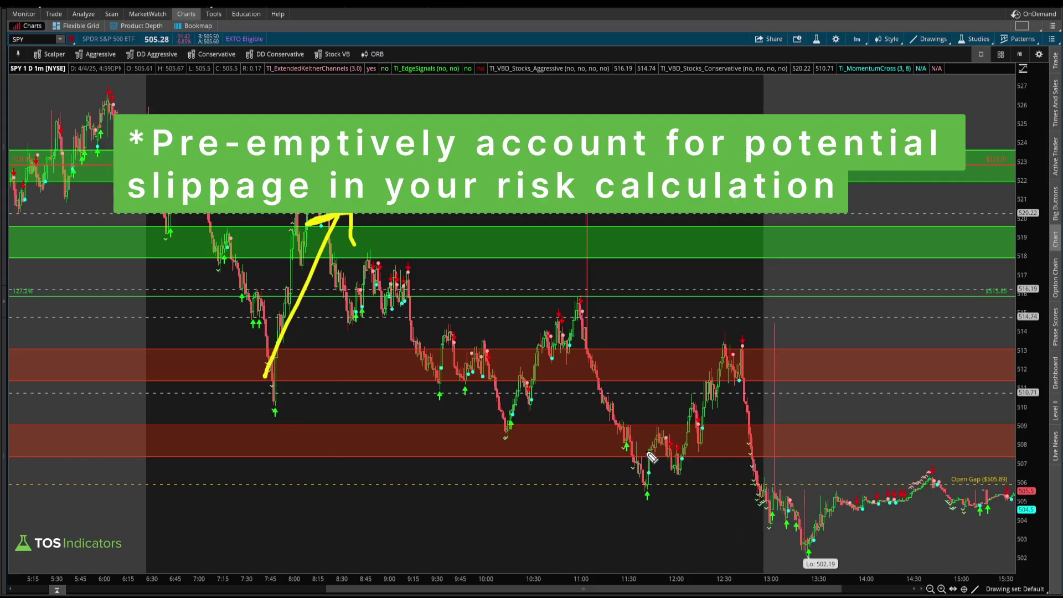
{"action": "mouse_move", "coordinate": [627, 465]}
{"action": "left_mouse_down"}
{"action": "mouse_move", "coordinate": [711, 344]}
{"action": "mouse_move", "coordinate": [705, 368]}
{"action": "left_mouse_up"}
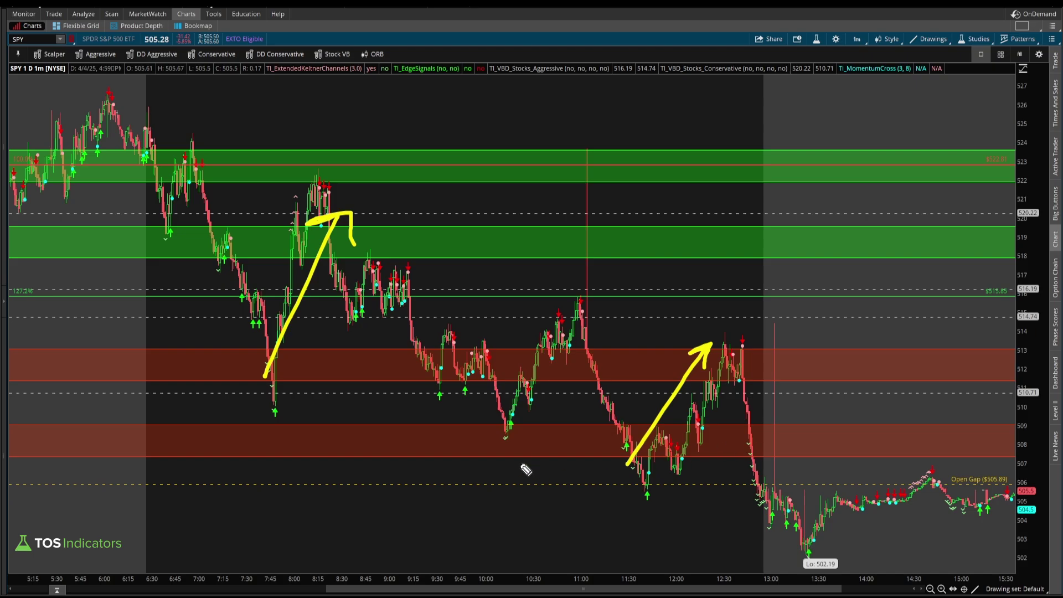
{"action": "key", "text": "e"}
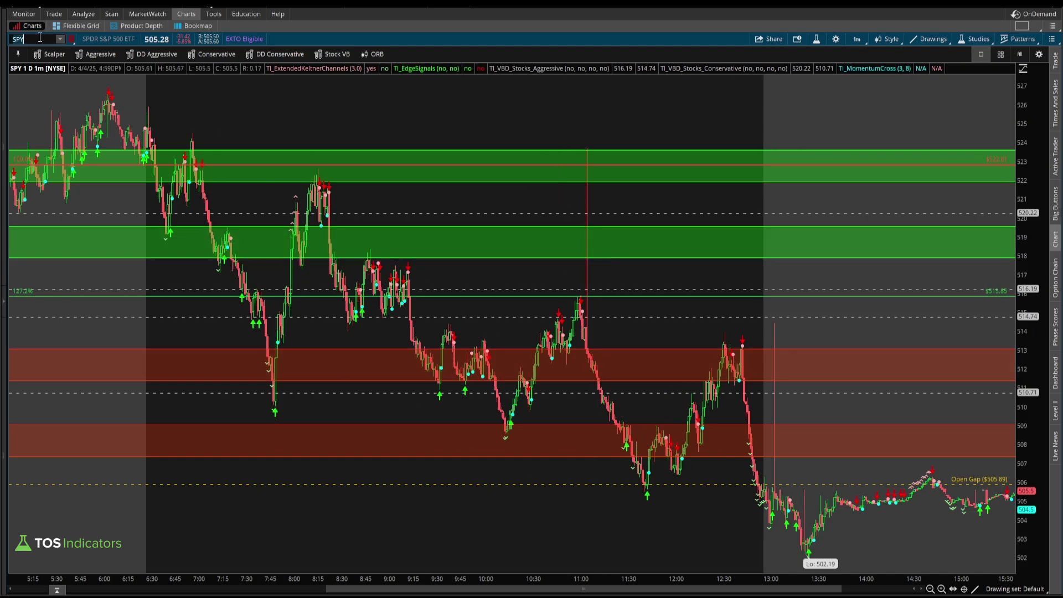
Step: Load QQQ on the chart, mark its red zone touches and the bounce, and clear the marks
{"action": "key", "text": "Return"}
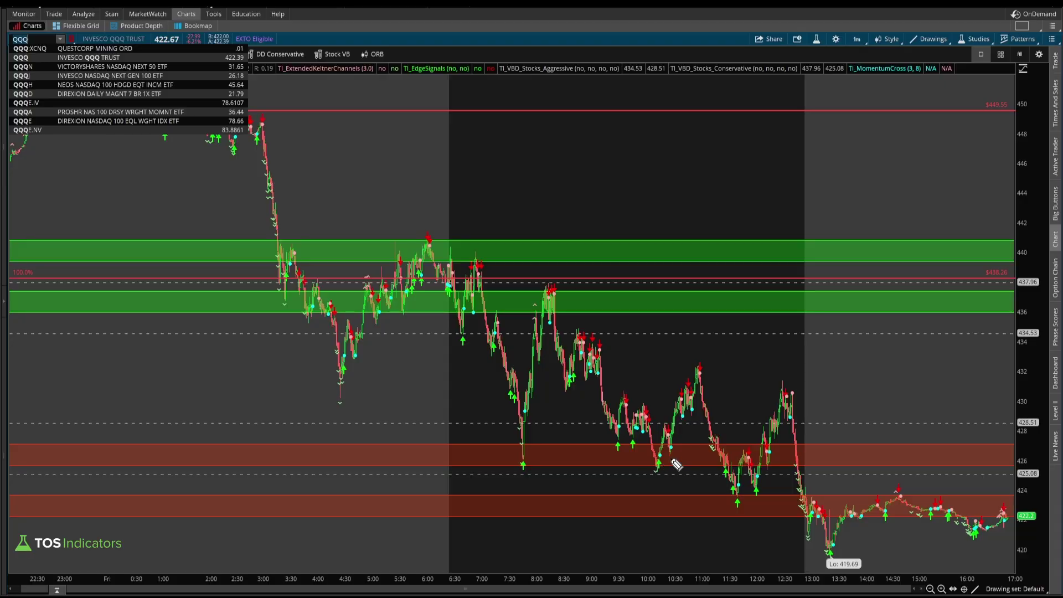
{"action": "mouse_move", "coordinate": [676, 465]}
{"action": "left_mouse_down"}
{"action": "mouse_move", "coordinate": [648, 474]}
{"action": "mouse_move", "coordinate": [681, 463]}
{"action": "mouse_move", "coordinate": [663, 460]}
{"action": "mouse_move", "coordinate": [698, 394]}
{"action": "mouse_move", "coordinate": [696, 422]}
{"action": "left_mouse_up"}
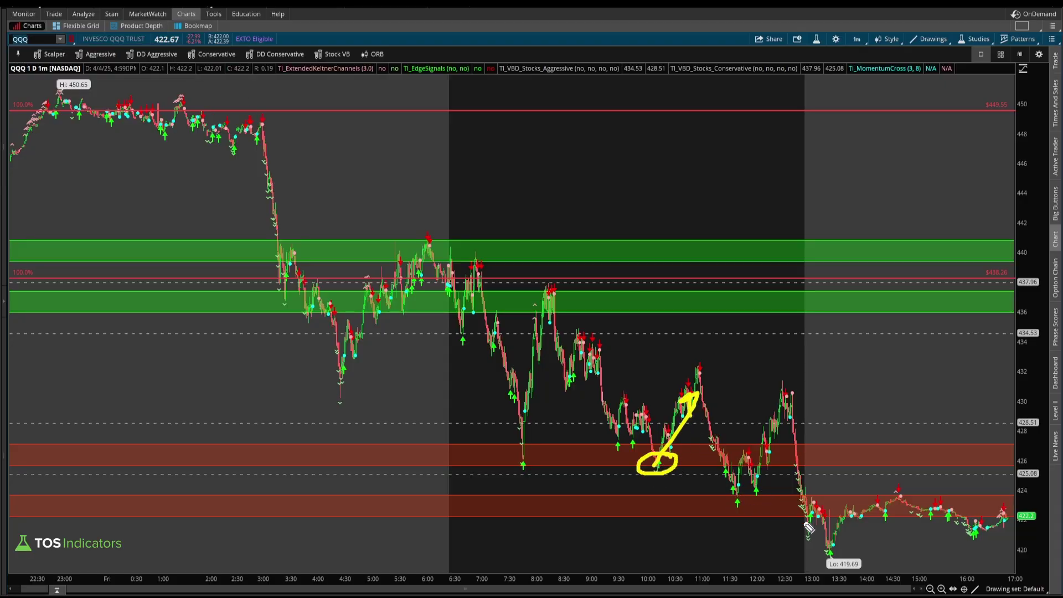
{"action": "left_click_drag", "start_coordinate": [787, 519], "coordinate": [824, 518]}
{"action": "key", "text": "Escape"}
Step: Switch to the Volatility Box indicator page in the browser and enter the tickers SPY, QQQ, VOO, VGT
{"action": "scroll", "coordinate": [613, 409], "scroll_direction": "up", "scroll_amount": 5}
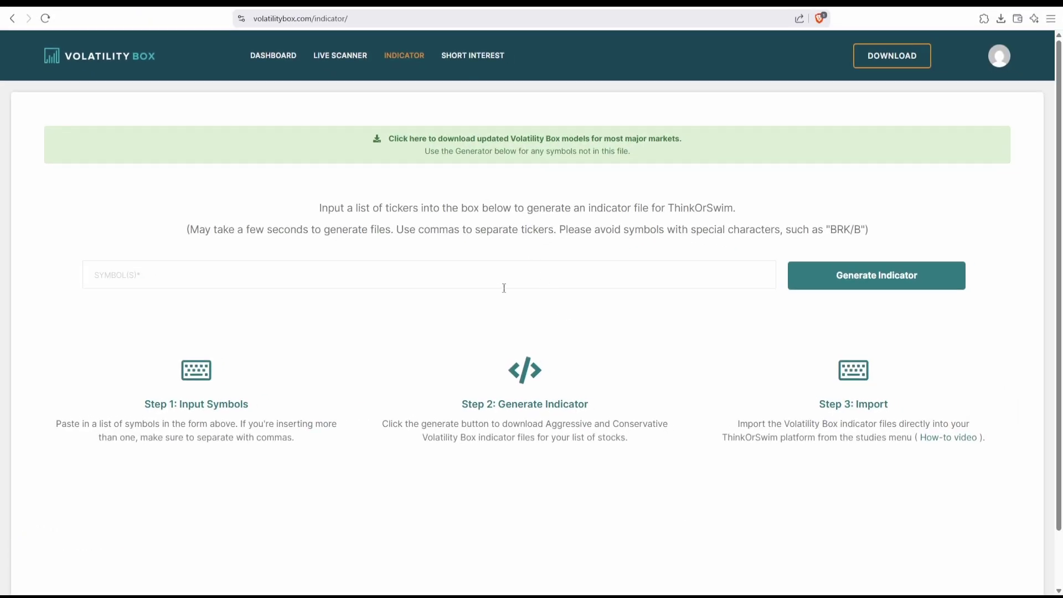
{"action": "left_click", "coordinate": [489, 281]}
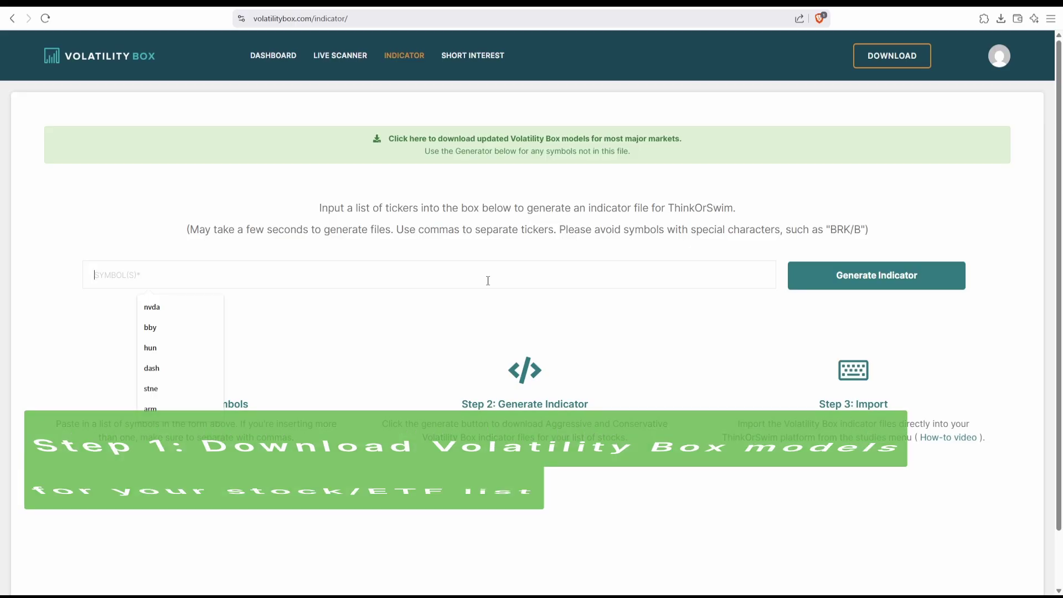
{"action": "type", "text": "SPY, Q"}
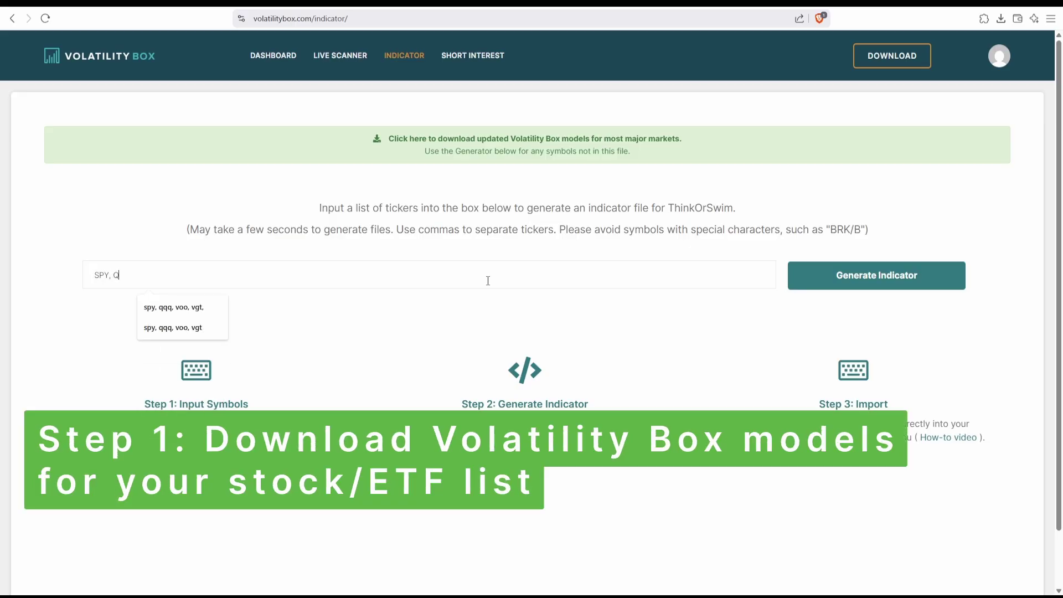
{"action": "type", "text": "QQ, VOO, VGTY"}
{"action": "key", "text": "BackSpace"}
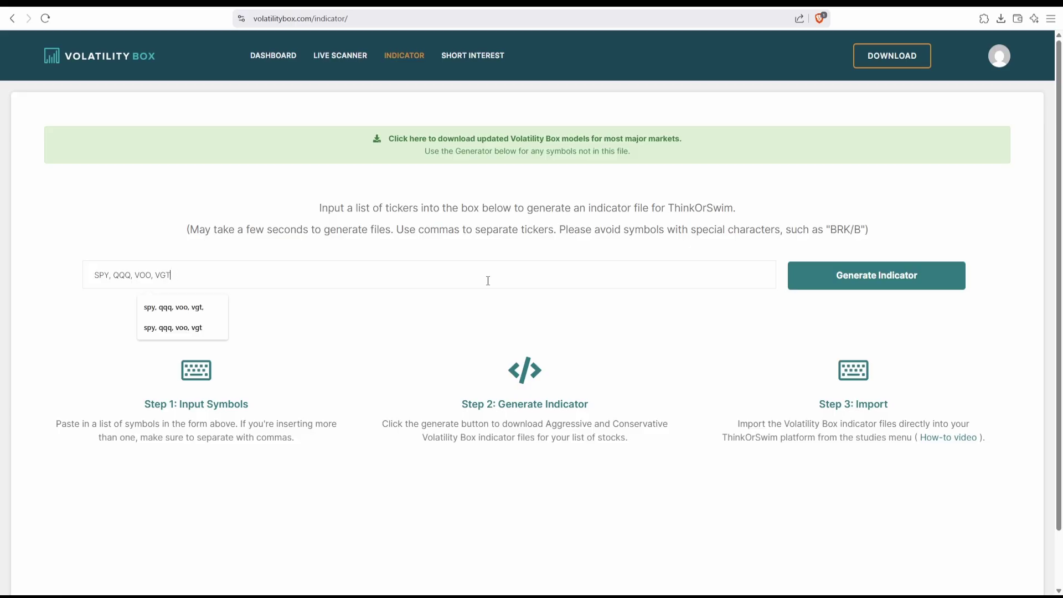
Step: Generate the indicator files for the entered tickers and highlight the Hourly Model heading
{"action": "left_click", "coordinate": [451, 349]}
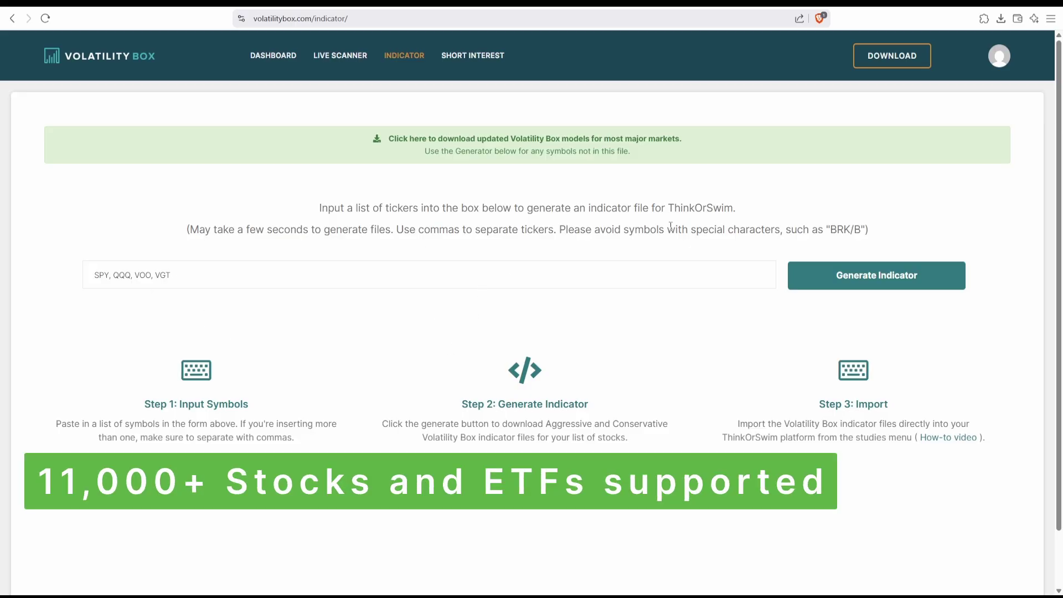
{"action": "left_click", "coordinate": [862, 283]}
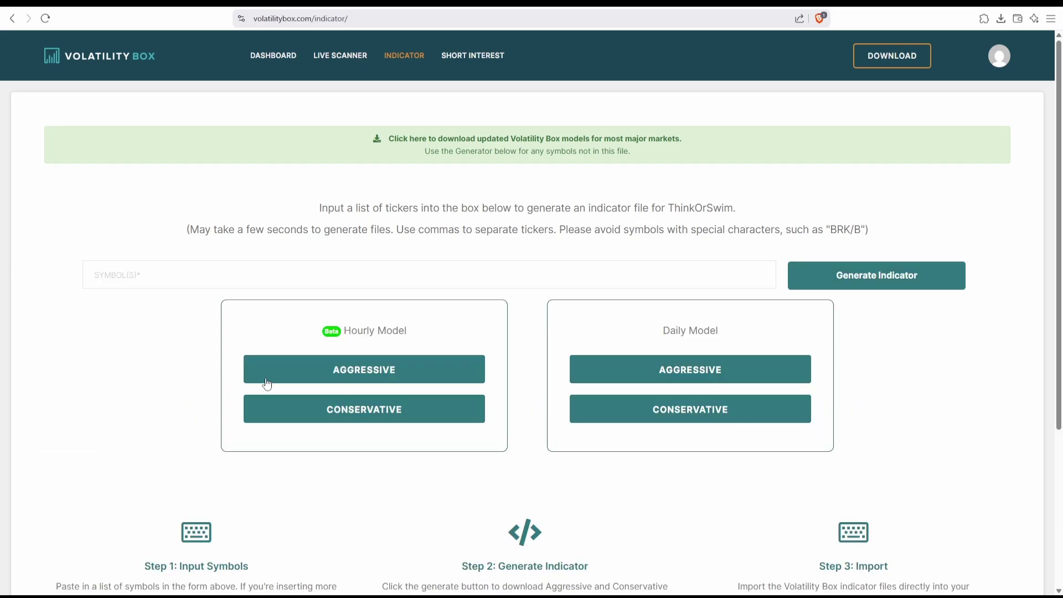
{"action": "left_click_drag", "start_coordinate": [410, 333], "coordinate": [319, 332]}
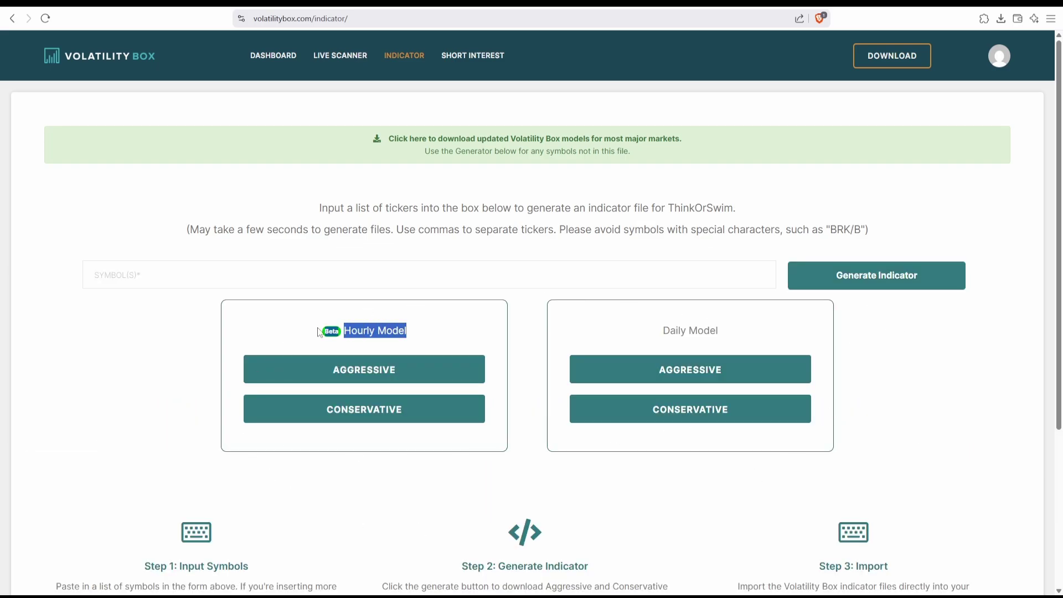
Step: Highlight the Daily Model heading and download its Aggressive and Conservative indicator files
{"action": "left_click_drag", "start_coordinate": [767, 342], "coordinate": [603, 328]}
{"action": "left_click", "coordinate": [667, 373]}
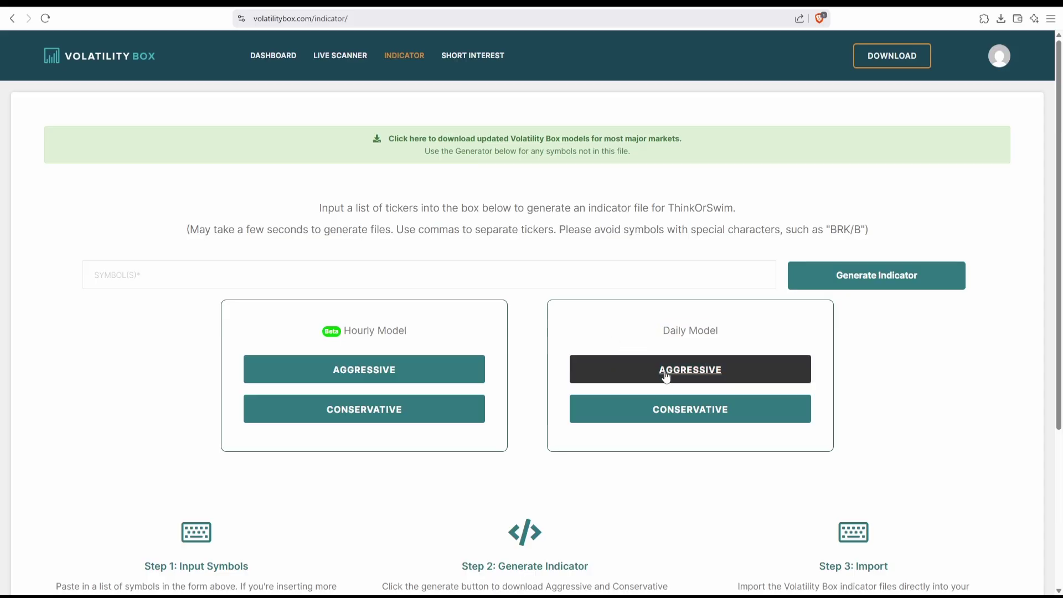
{"action": "left_click", "coordinate": [688, 413]}
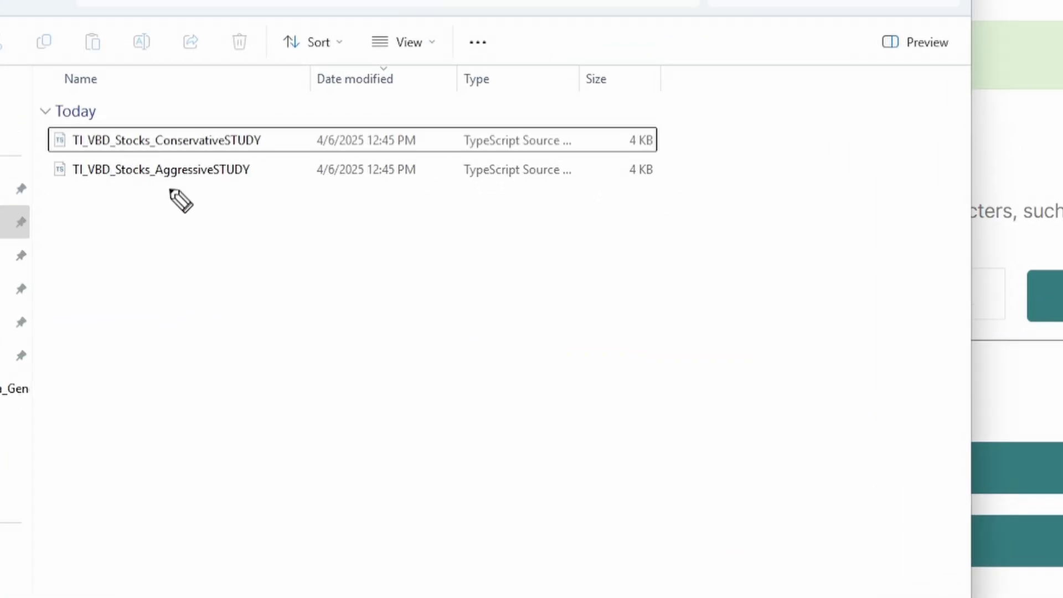
Step: Underline Conservative, Aggressive and the VBD prefix in the names of the two downloaded study files
{"action": "left_click_drag", "start_coordinate": [159, 190], "coordinate": [210, 189]}
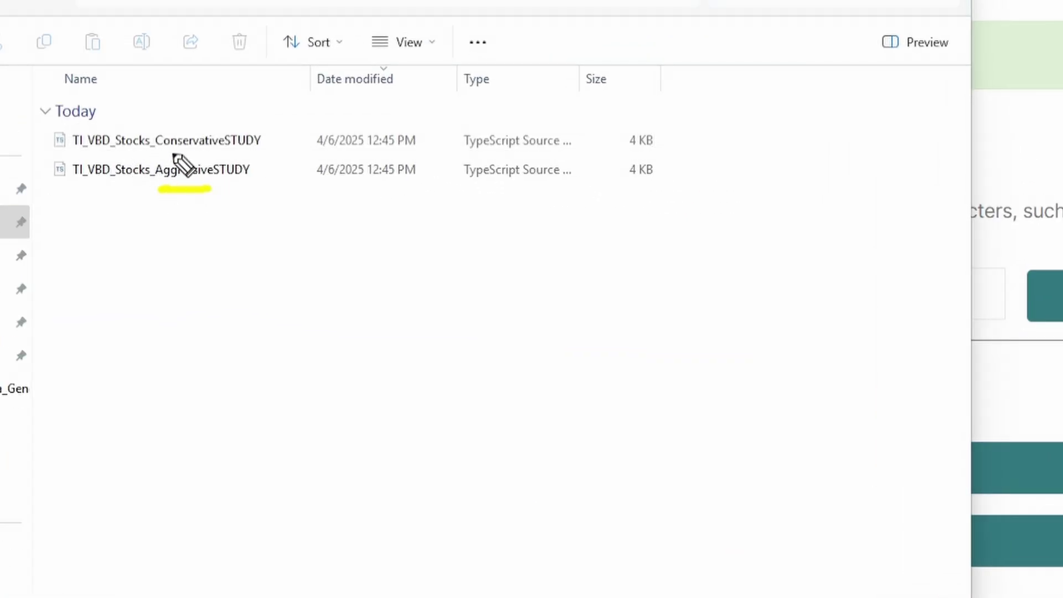
{"action": "left_click_drag", "start_coordinate": [168, 153], "coordinate": [203, 153]}
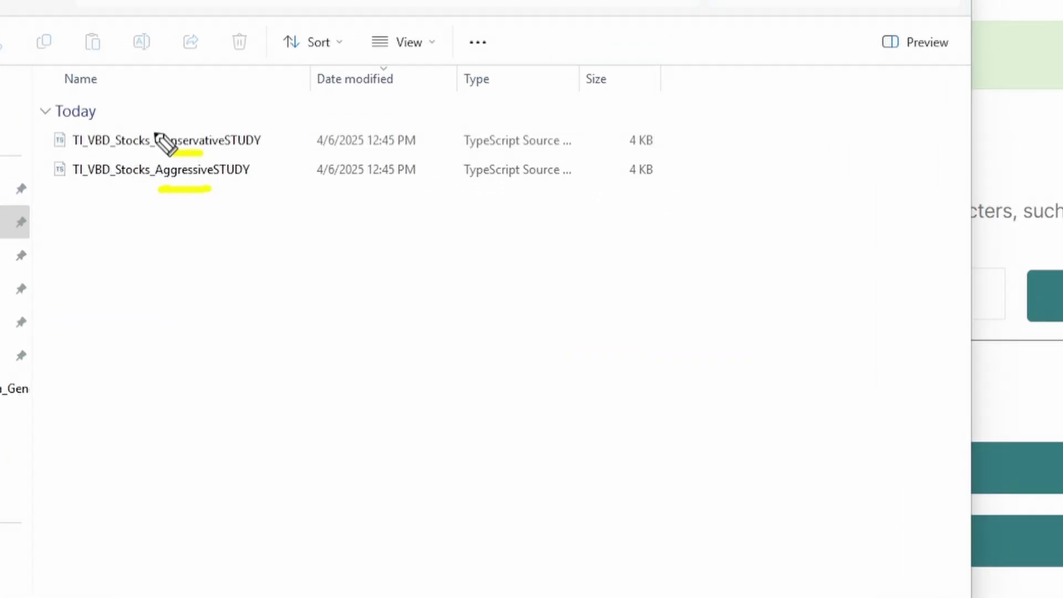
{"action": "left_click_drag", "start_coordinate": [157, 191], "coordinate": [215, 191]}
{"action": "left_click_drag", "start_coordinate": [168, 150], "coordinate": [210, 150]}
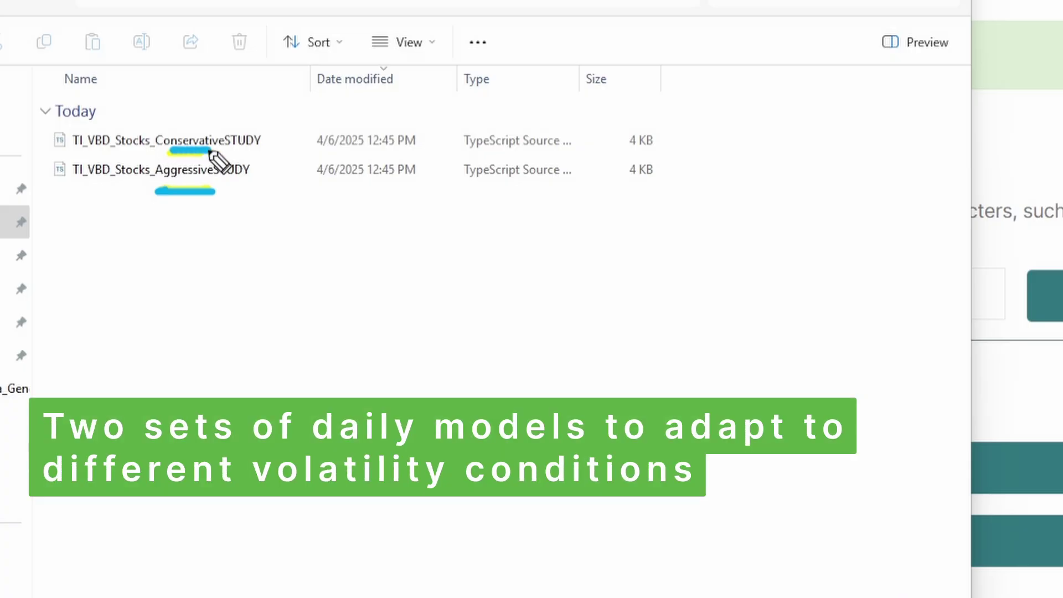
{"action": "left_click_drag", "start_coordinate": [80, 156], "coordinate": [111, 156]}
{"action": "left_click_drag", "start_coordinate": [80, 189], "coordinate": [117, 189]}
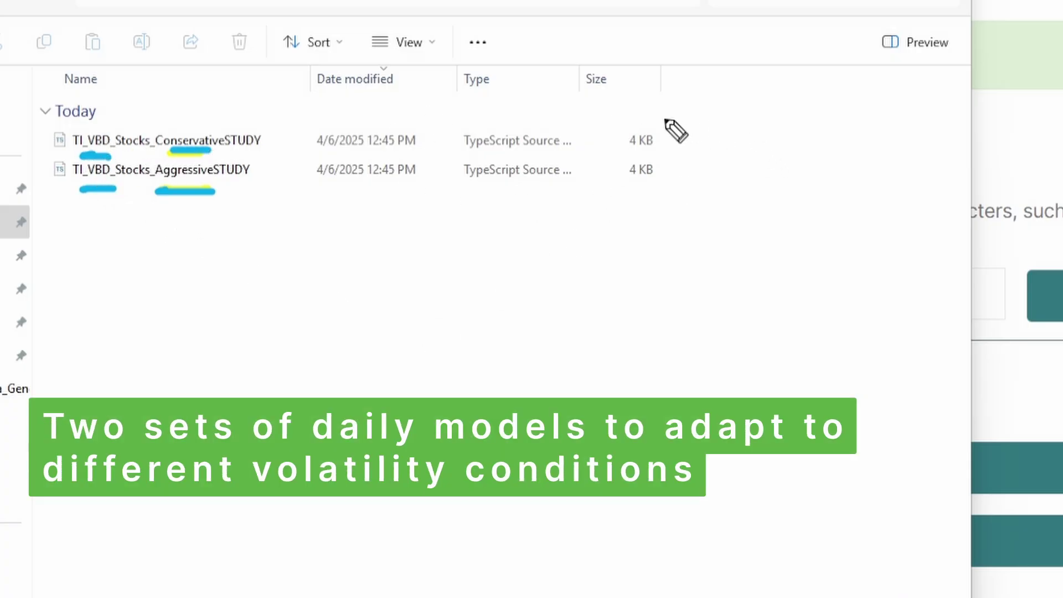
Step: Draw a bracket and an arrow beside the two daily model files and clear all the marks
{"action": "mouse_move", "coordinate": [633, 123]}
{"action": "left_mouse_down"}
{"action": "mouse_move", "coordinate": [683, 221]}
{"action": "mouse_move", "coordinate": [626, 203]}
{"action": "left_mouse_up"}
{"action": "left_click_drag", "start_coordinate": [783, 140], "coordinate": [708, 157]}
{"action": "left_click_drag", "start_coordinate": [725, 133], "coordinate": [711, 145]}
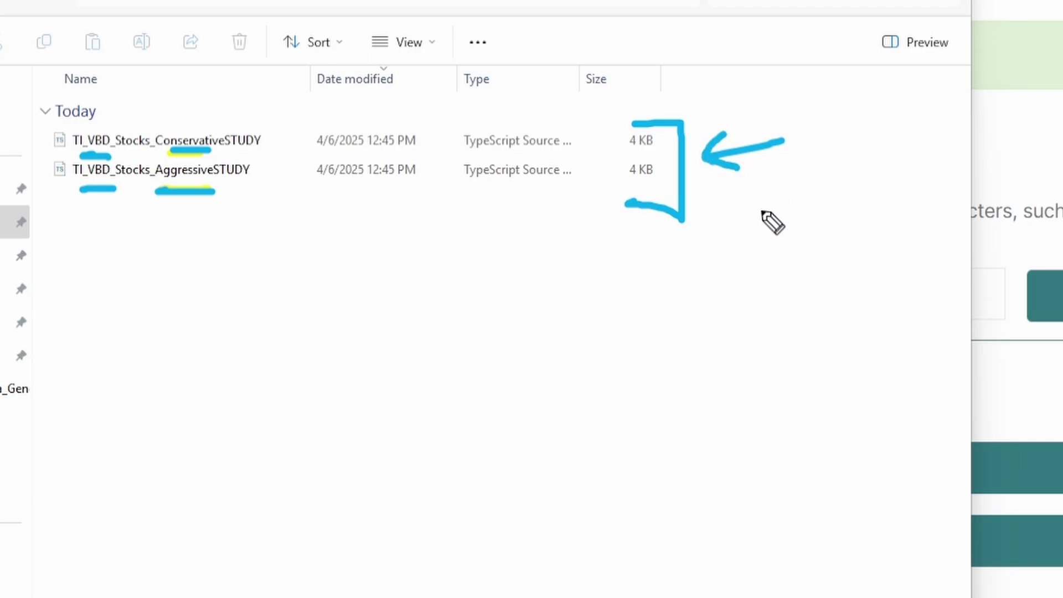
{"action": "key", "text": "Escape"}
Step: Rename the conservative study file to TI_VBD_AutoSTUDY
{"action": "left_click", "coordinate": [109, 147]}
{"action": "left_click", "coordinate": [231, 145]}
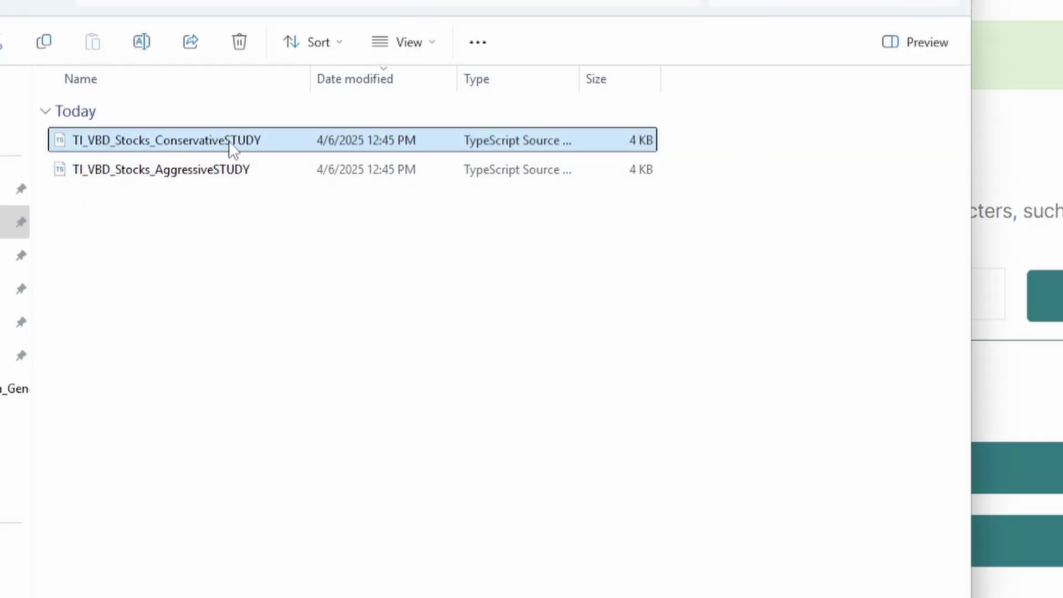
{"action": "left_click", "coordinate": [225, 140]}
{"action": "left_click", "coordinate": [89, 140], "text": "shift"}
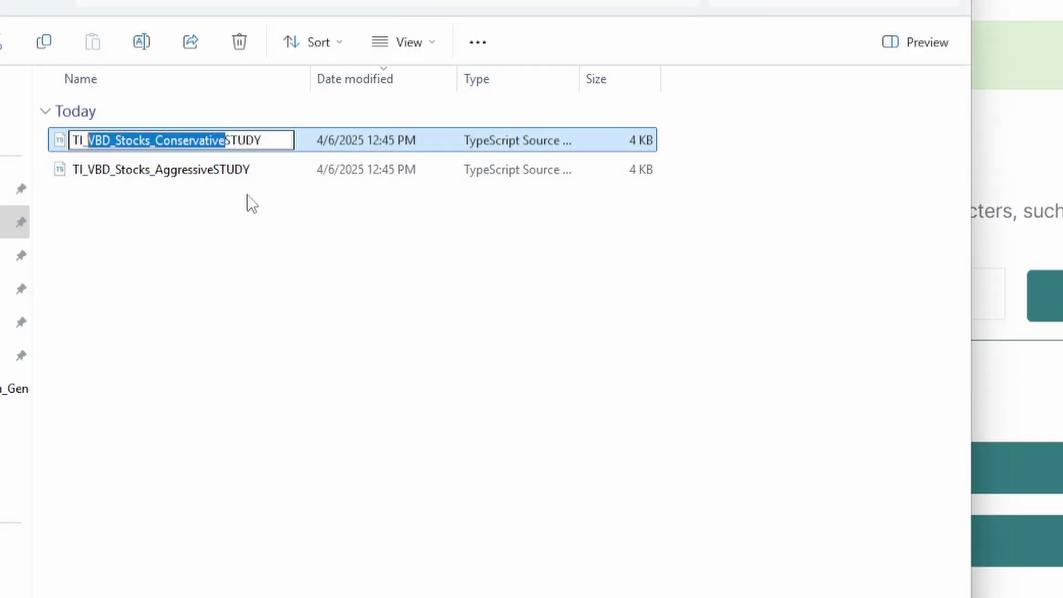
{"action": "type", "text": "VBD_Auto"}
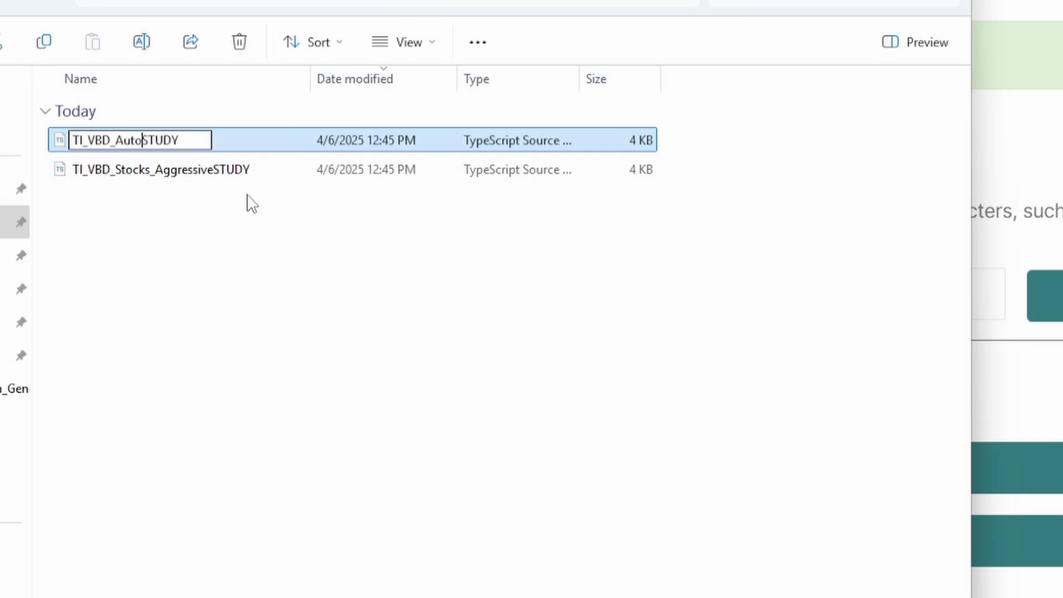
{"action": "key", "text": "Return"}
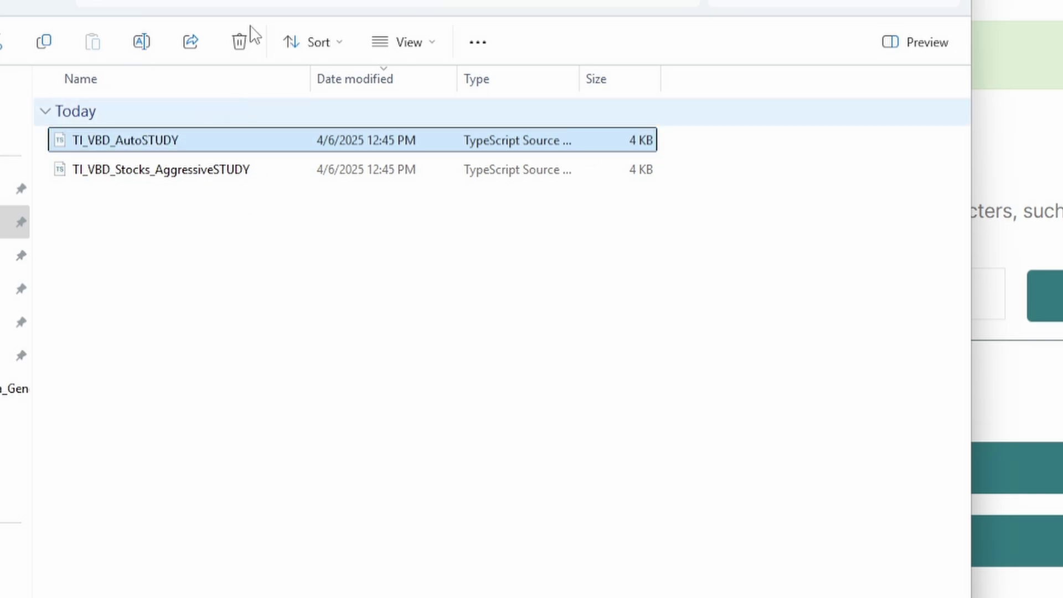
Step: Insert an A after VBD so the renamed conservative file is called TI_VBDA_AutoSTUDY
{"action": "key", "text": "F2"}
{"action": "left_click", "coordinate": [110, 141]}
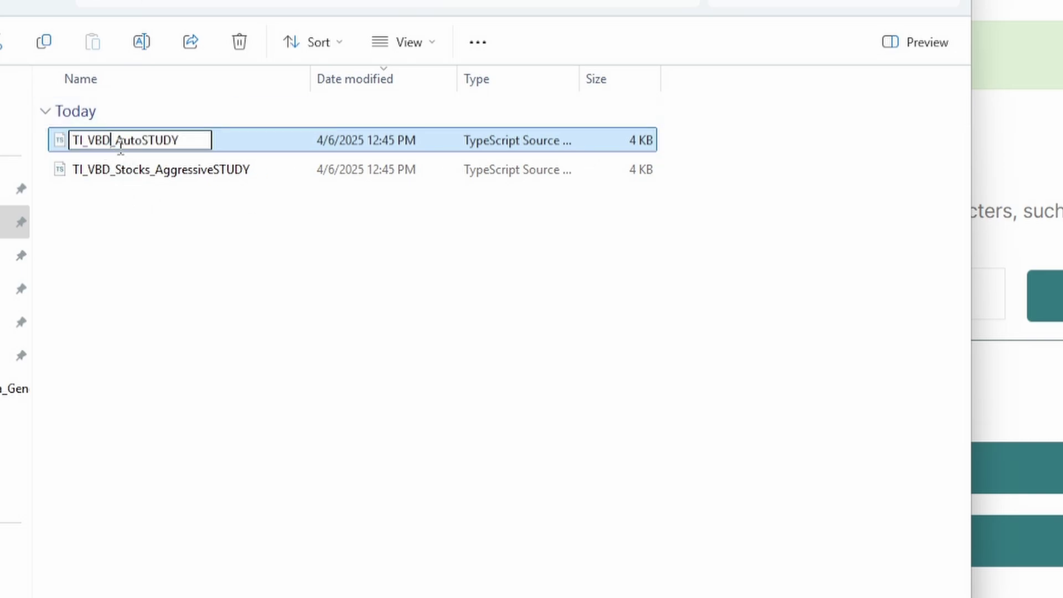
{"action": "type", "text": "a"}
{"action": "key", "text": "BackSpace"}
{"action": "type", "text": "A"}
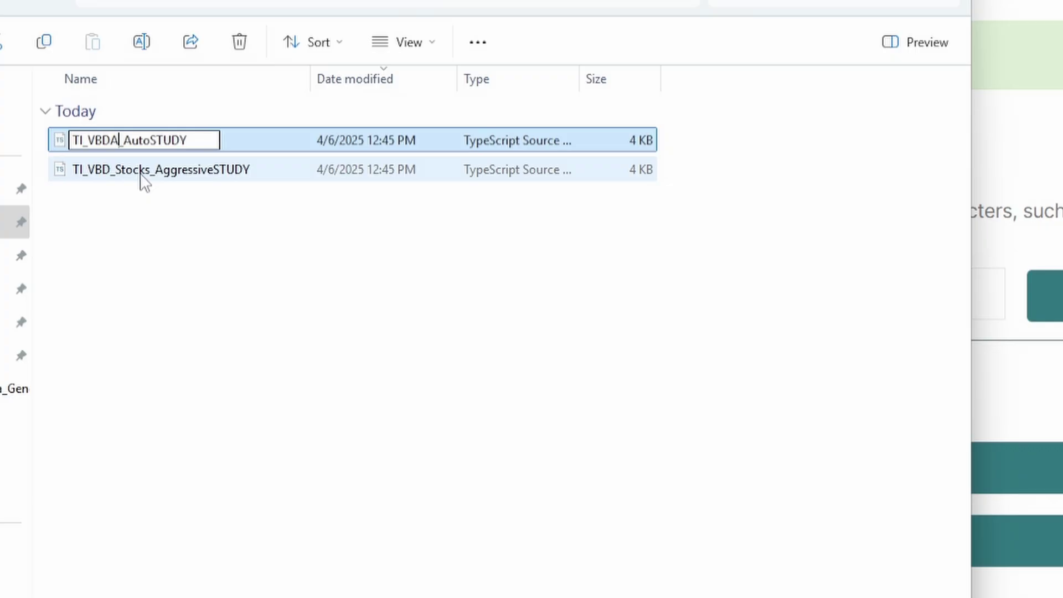
{"action": "key", "text": "Return"}
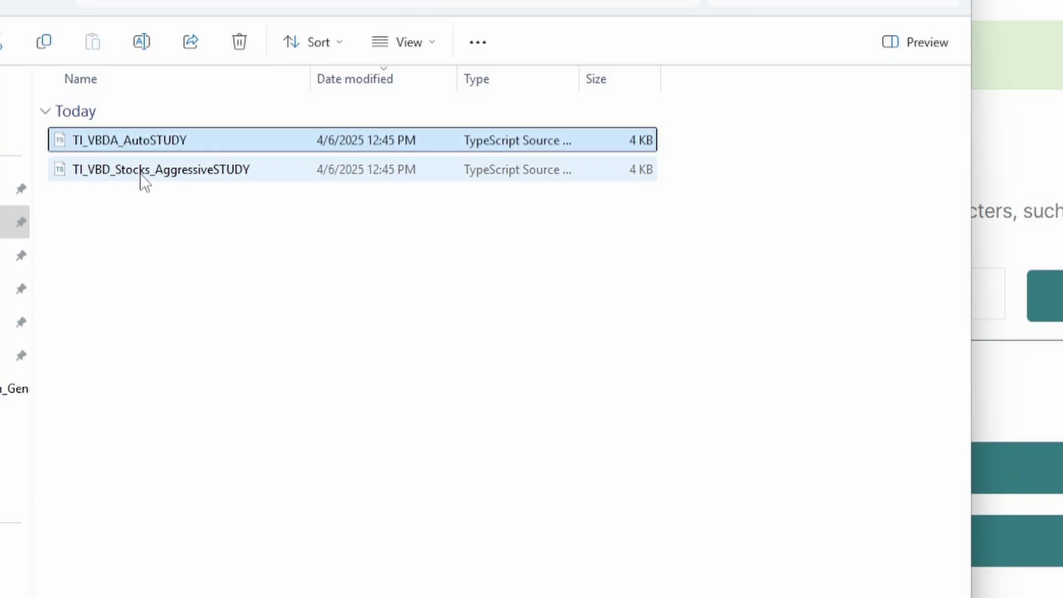
Step: Replace the A in the conservative file's name with c so it reads TI_VBDc_AutoSTUDY
{"action": "left_click", "coordinate": [115, 144]}
{"action": "key", "text": "BackSpace"}
{"action": "type", "text": "c"}
{"action": "key", "text": "Return"}
Step: Rename the aggressive study file to TI_VBDa_AutoSTUDY
{"action": "left_click", "coordinate": [97, 171]}
{"action": "left_click", "coordinate": [111, 171]}
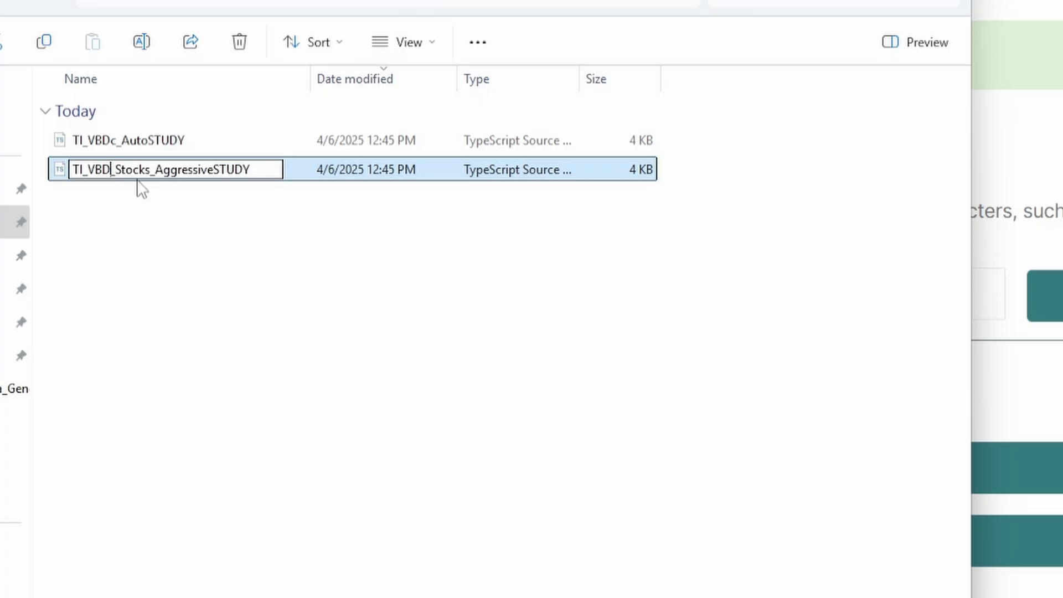
{"action": "type", "text": "A"}
{"action": "key", "text": "BackSpace"}
{"action": "type", "text": "A"}
{"action": "key", "text": "BackSpace"}
{"action": "type", "text": "a"}
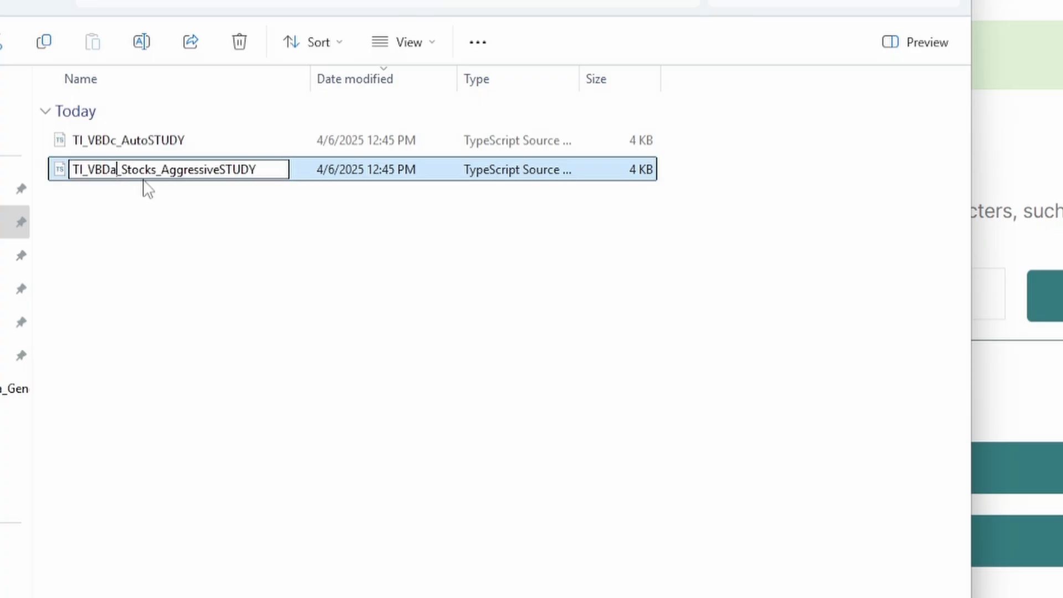
{"action": "left_click", "coordinate": [121, 170]}
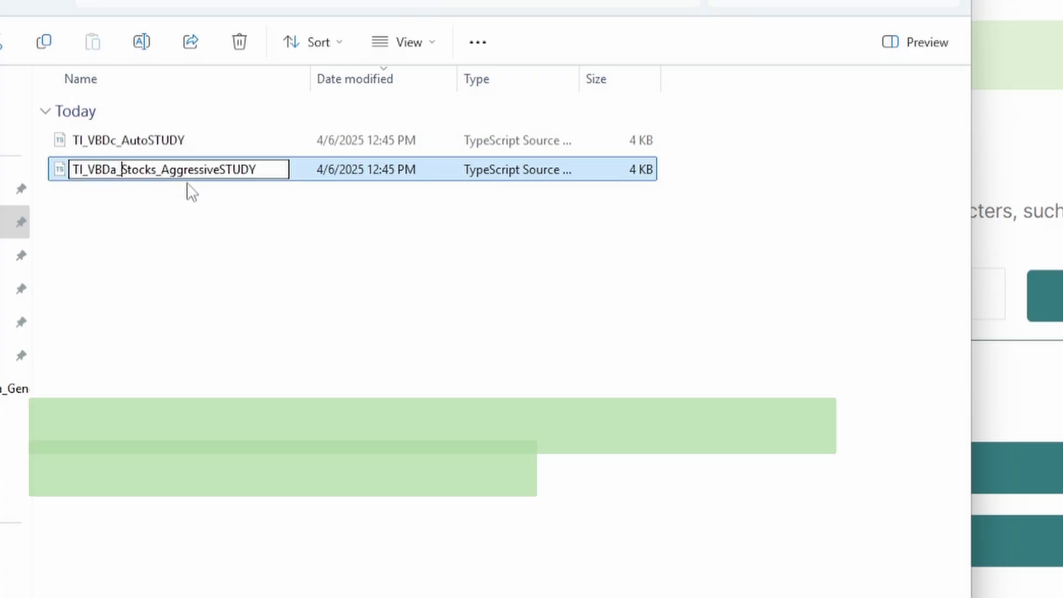
{"action": "left_click", "coordinate": [220, 170], "text": "shift"}
{"action": "type", "text": "Auto"}
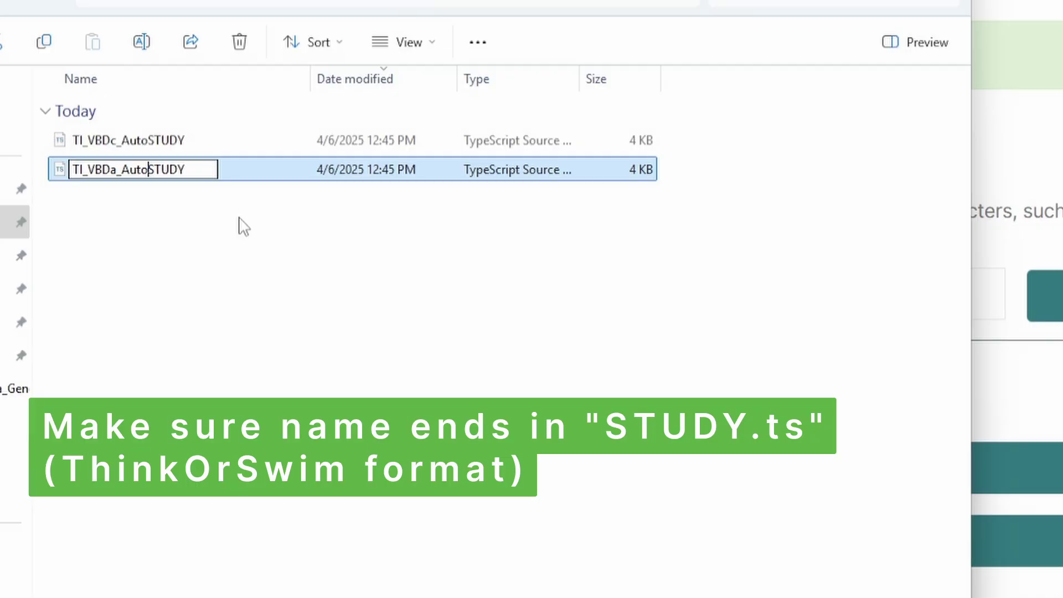
{"action": "key", "text": "Return"}
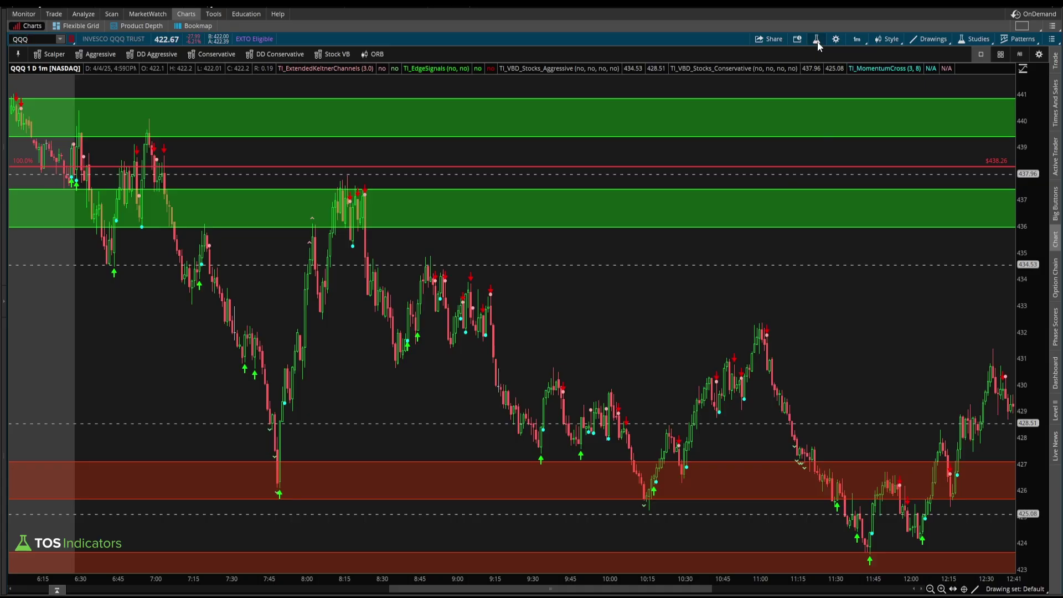
Step: Switch to ThinkOrSwim and import TI_VBDa_AutoSTUDY.ts and TI_VBDc_AutoSTUDY.ts as chart studies
{"action": "left_click", "coordinate": [817, 40]}
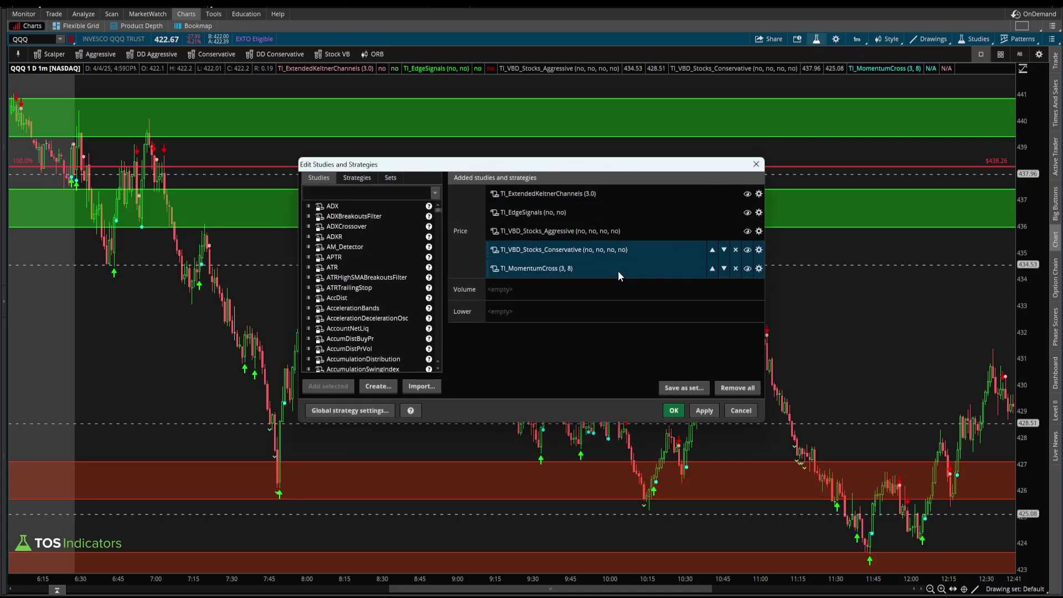
{"action": "left_click", "coordinate": [419, 386]}
{"action": "left_click", "coordinate": [309, 241]}
{"action": "left_click", "coordinate": [305, 254], "text": "shift"}
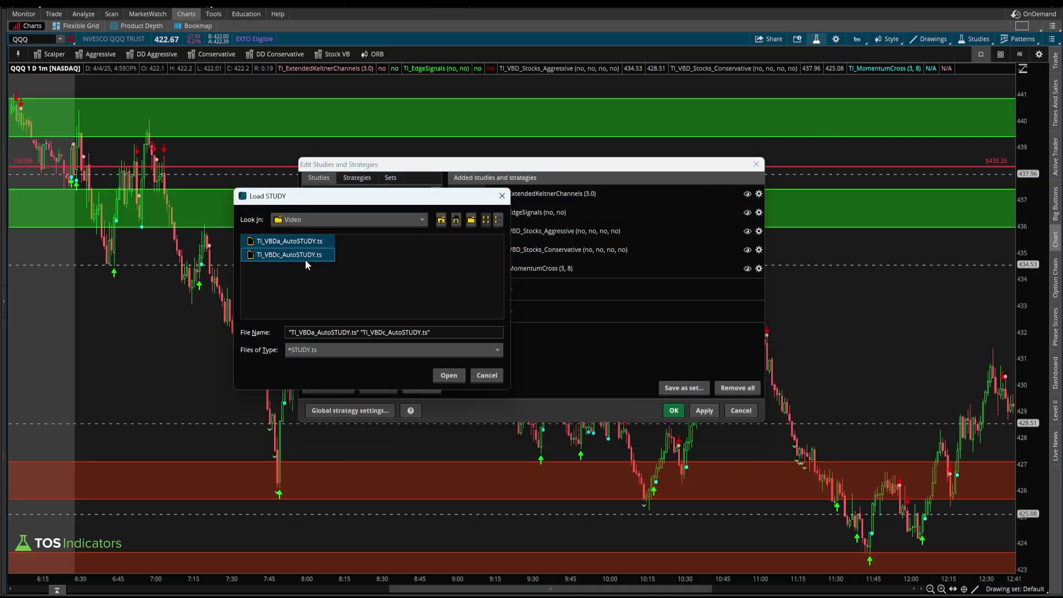
{"action": "left_click", "coordinate": [444, 381]}
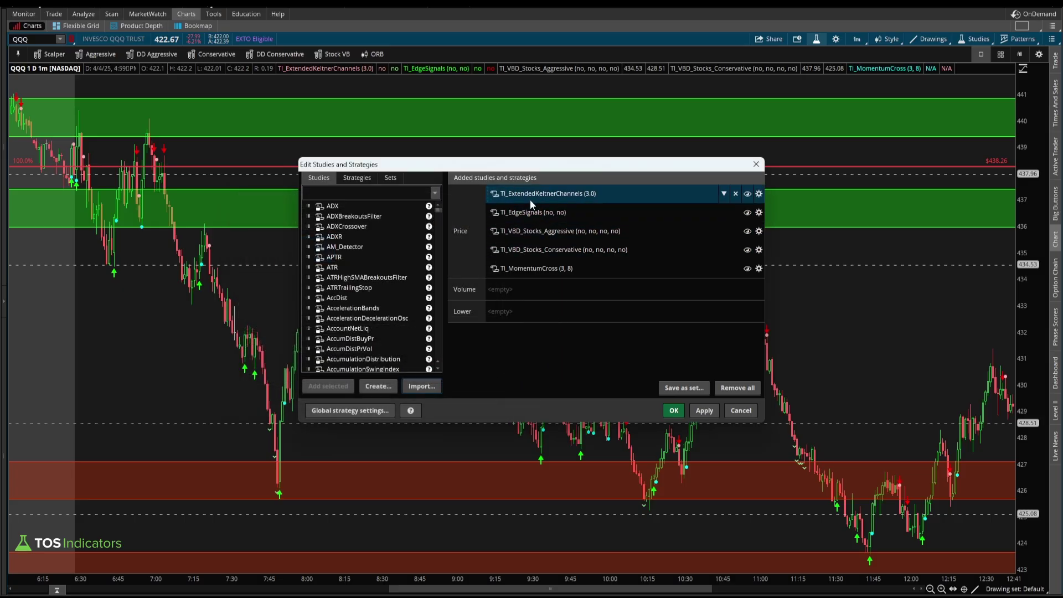
Step: Look up the imported study with vbda, then remove all added studies from the QQQ chart
{"action": "left_click", "coordinate": [412, 194]}
{"action": "type", "text": "vbda"}
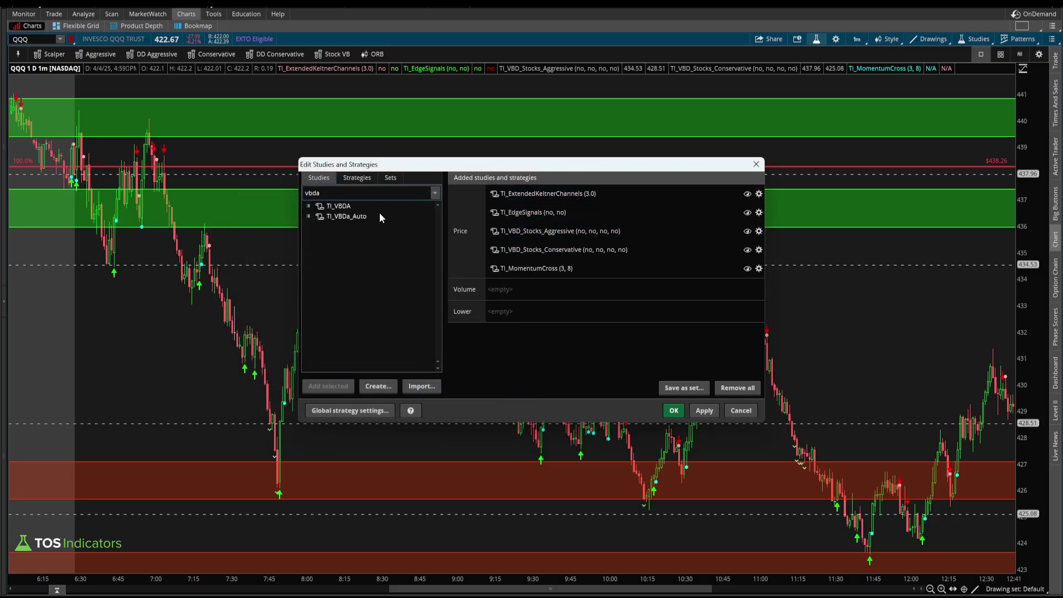
{"action": "left_click", "coordinate": [343, 217]}
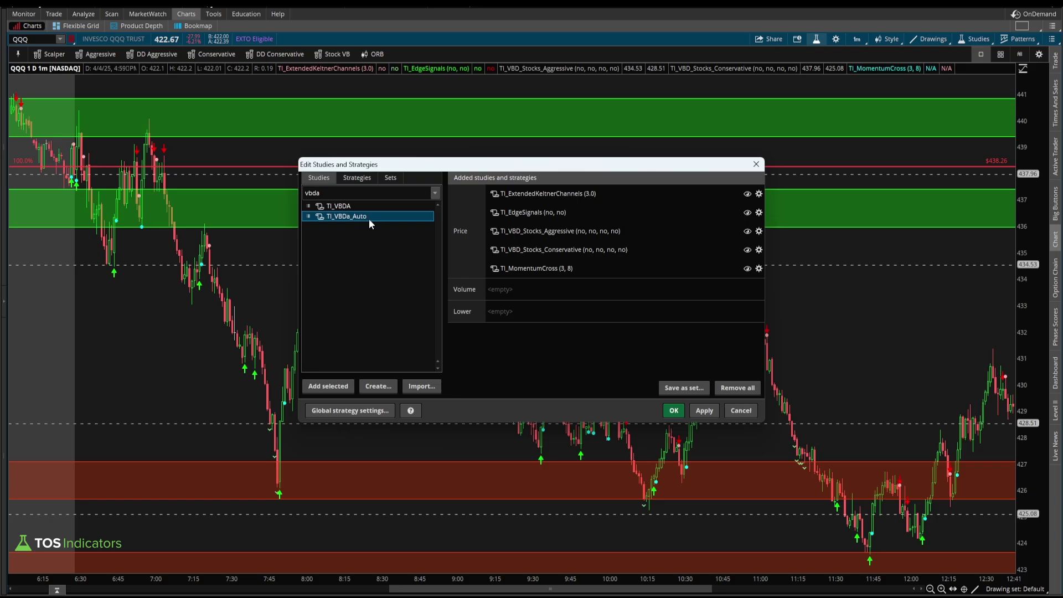
{"action": "left_click", "coordinate": [732, 389]}
{"action": "left_click", "coordinate": [705, 410]}
{"action": "left_click", "coordinate": [674, 410]}
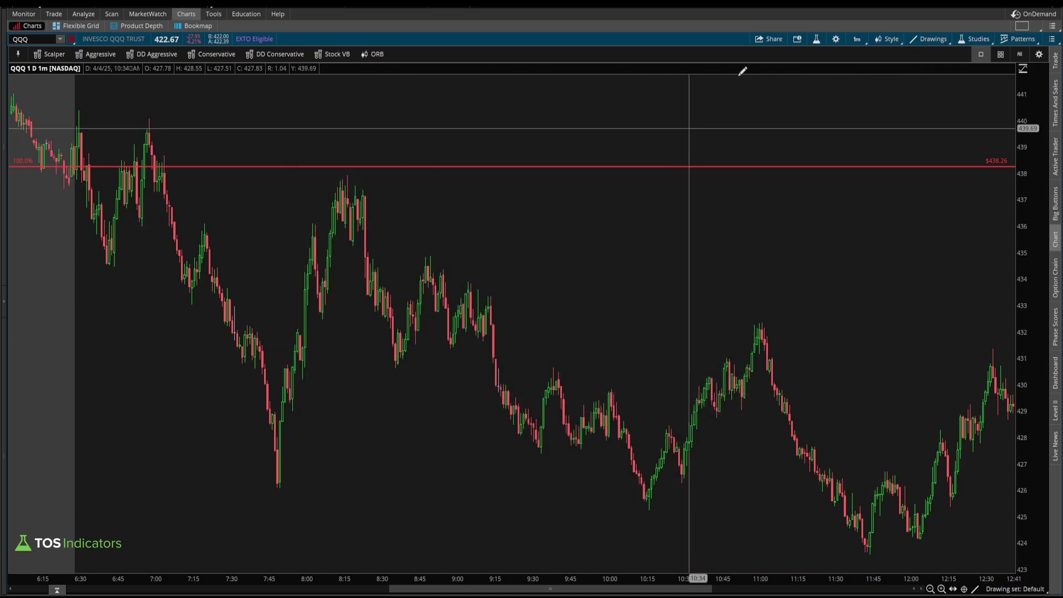
Step: Add the TI_VBDa_Auto and TI_VBDc_Auto studies to the chart's added studies
{"action": "left_click", "coordinate": [816, 39]}
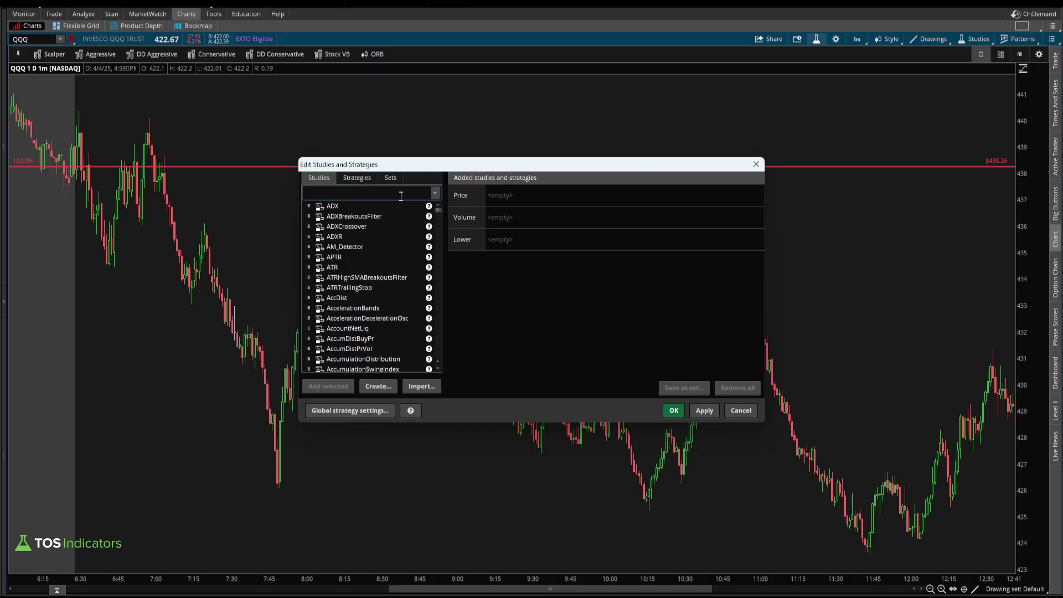
{"action": "type", "text": "vbda"}
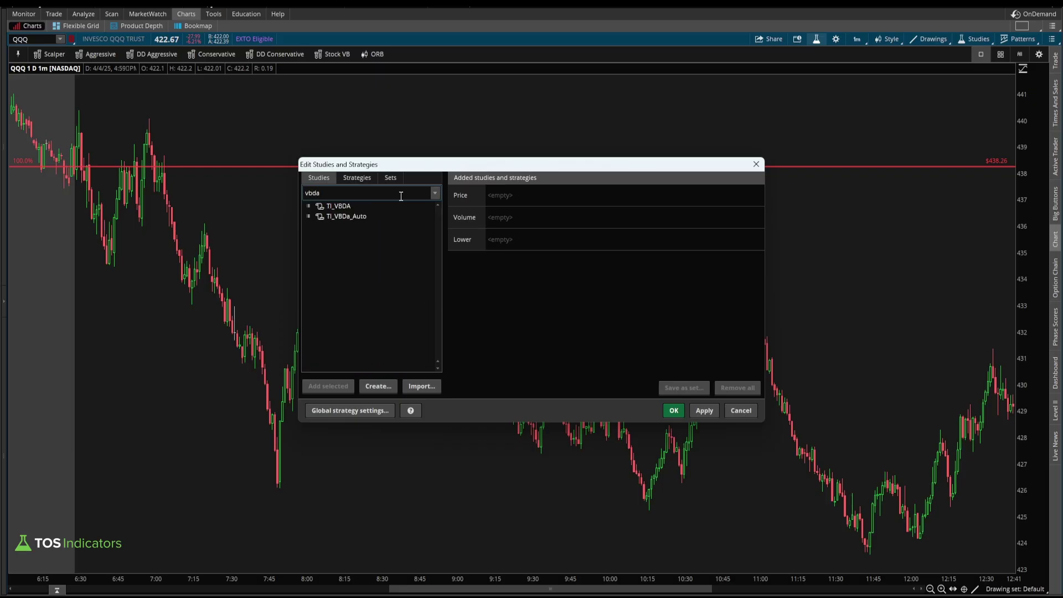
{"action": "double_click", "coordinate": [359, 217]}
{"action": "left_click", "coordinate": [325, 194]}
{"action": "key", "text": "BackSpace"}
{"action": "type", "text": "c"}
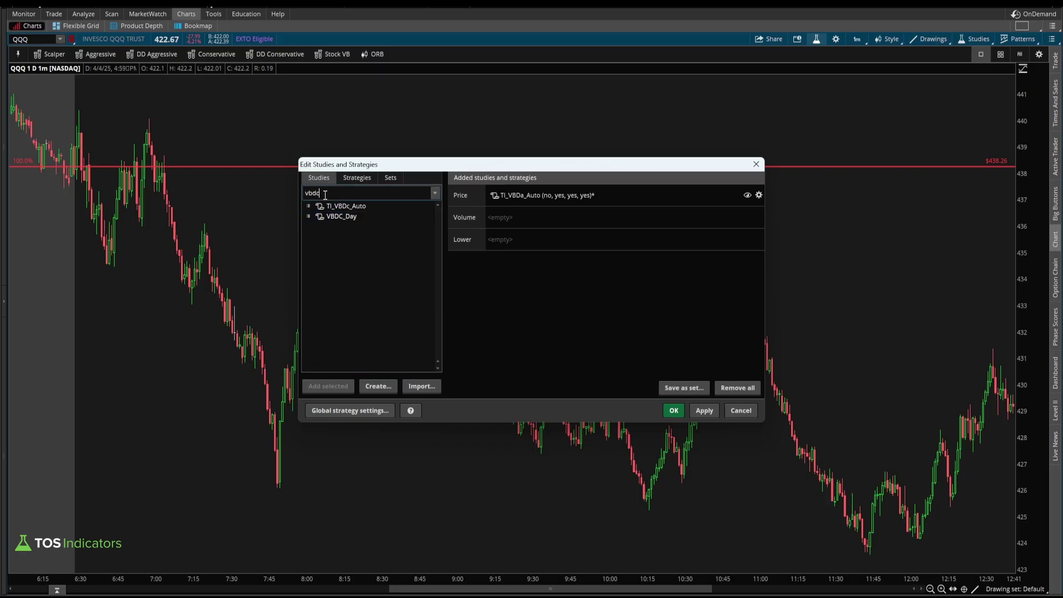
{"action": "double_click", "coordinate": [350, 208]}
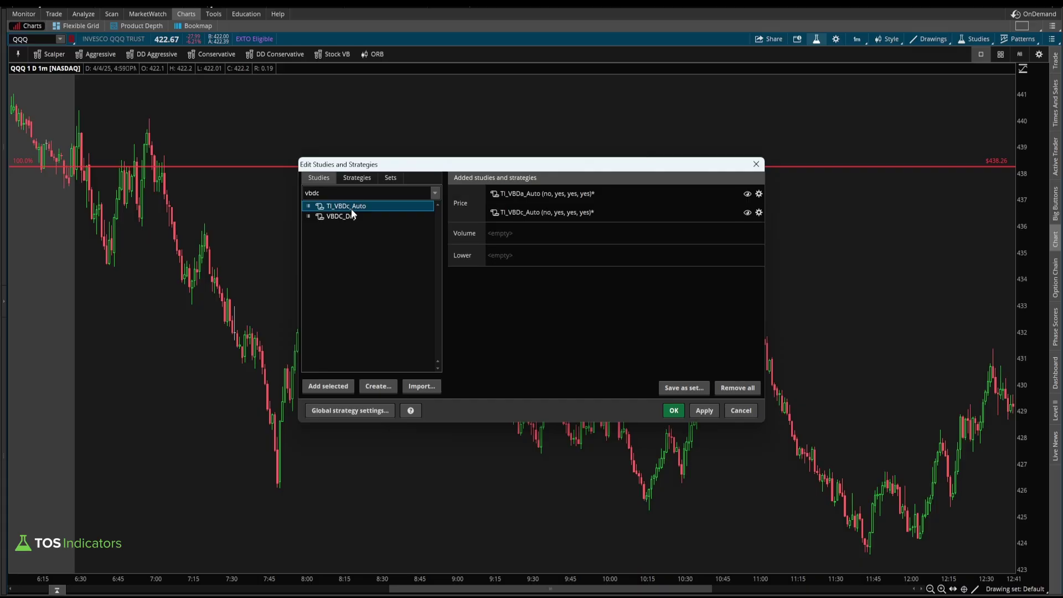
Step: Add an Automated Entry Code section with plot autoBuy = close <= GS29M; at the end of the TI_VBDa_Auto script
{"action": "left_click", "coordinate": [496, 195]}
{"action": "scroll", "coordinate": [526, 310], "scroll_direction": "down", "scroll_amount": 15}
{"action": "left_click", "coordinate": [503, 361]}
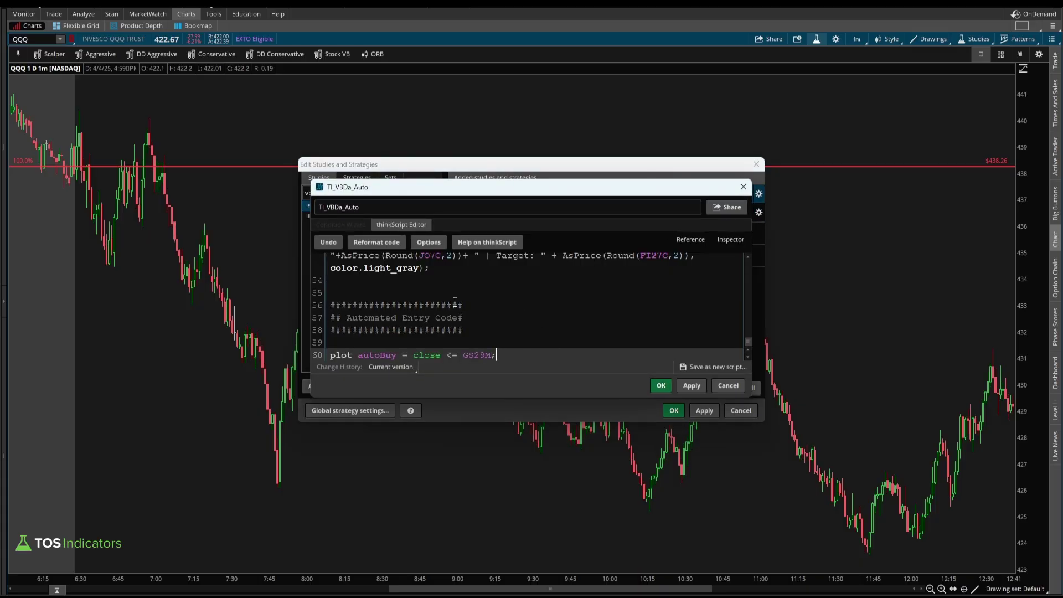
{"action": "left_click_drag", "start_coordinate": [503, 360], "coordinate": [330, 305]}
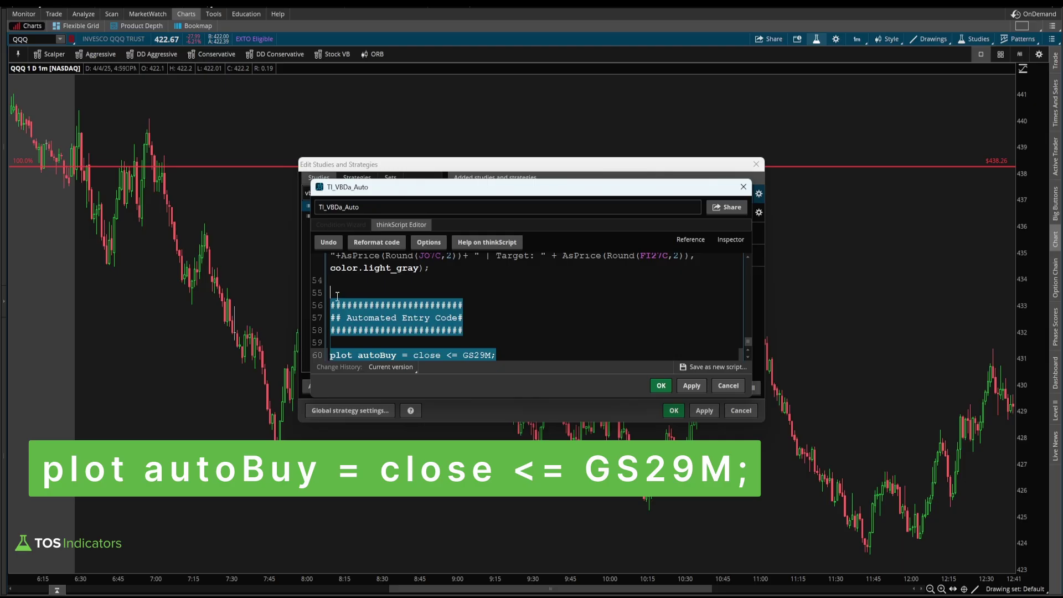
{"action": "left_click", "coordinate": [405, 302]}
{"action": "left_click", "coordinate": [498, 356]}
Step: Draw explanatory marks beside the autoBuy code in the script editor
{"action": "key", "text": "ctrl+shift+3"}
{"action": "mouse_move", "coordinate": [585, 286]}
{"action": "left_mouse_down"}
{"action": "mouse_move", "coordinate": [476, 308]}
{"action": "mouse_move", "coordinate": [501, 317]}
{"action": "mouse_move", "coordinate": [609, 275]}
{"action": "mouse_move", "coordinate": [610, 288]}
{"action": "mouse_move", "coordinate": [660, 312]}
{"action": "left_mouse_up"}
{"action": "left_click", "coordinate": [628, 297]}
{"action": "left_click_drag", "start_coordinate": [608, 326], "coordinate": [657, 326]}
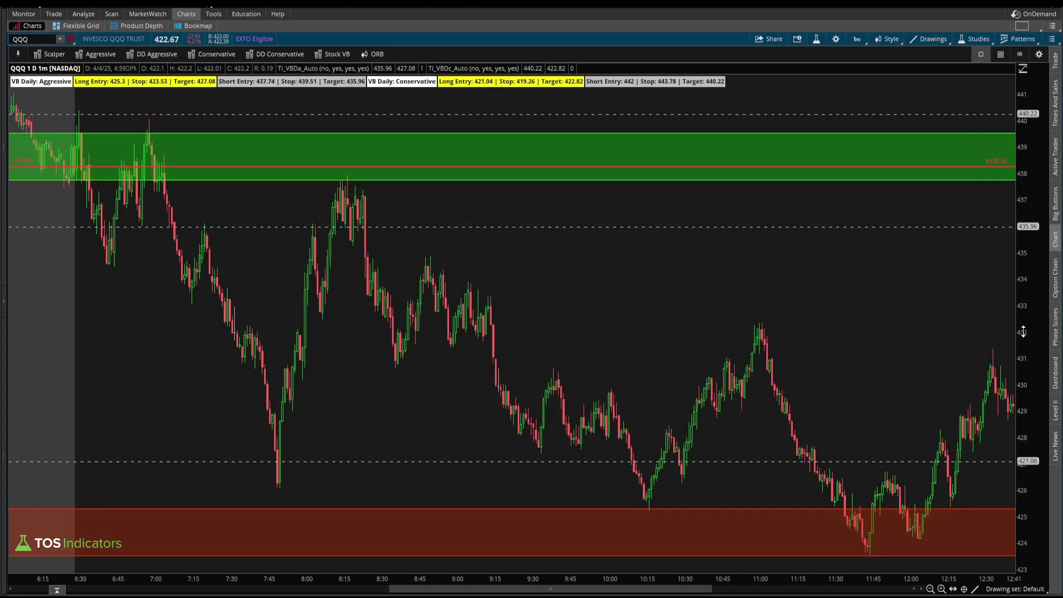
Step: Point out the lower edges of the aggressive and conservative long entry zones on the QQQ chart with pen marks
{"action": "left_click_drag", "start_coordinate": [1023, 332], "coordinate": [1024, 360]}
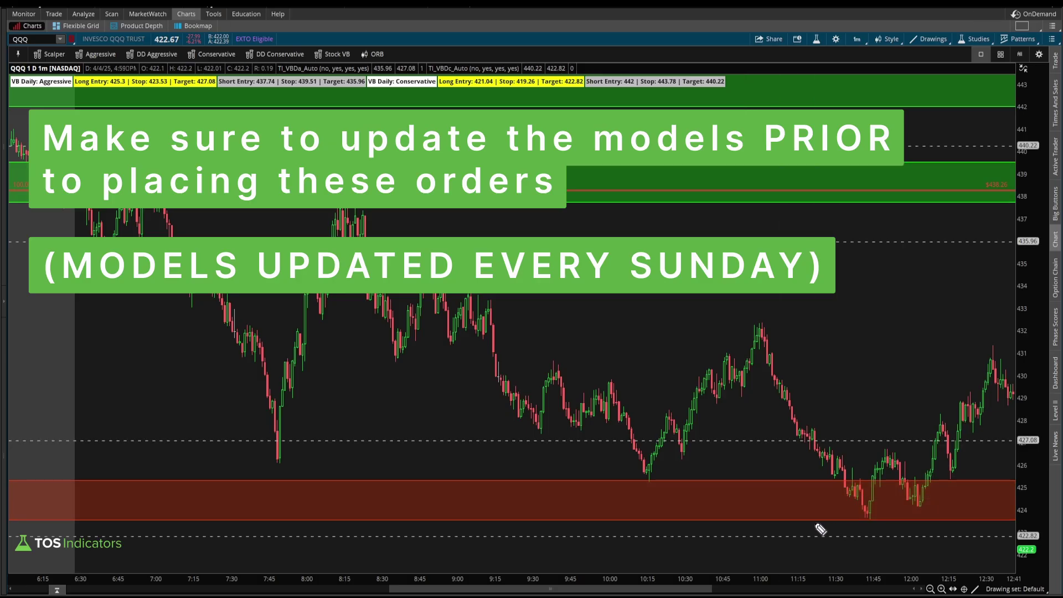
{"action": "left_click_drag", "start_coordinate": [737, 526], "coordinate": [856, 527]}
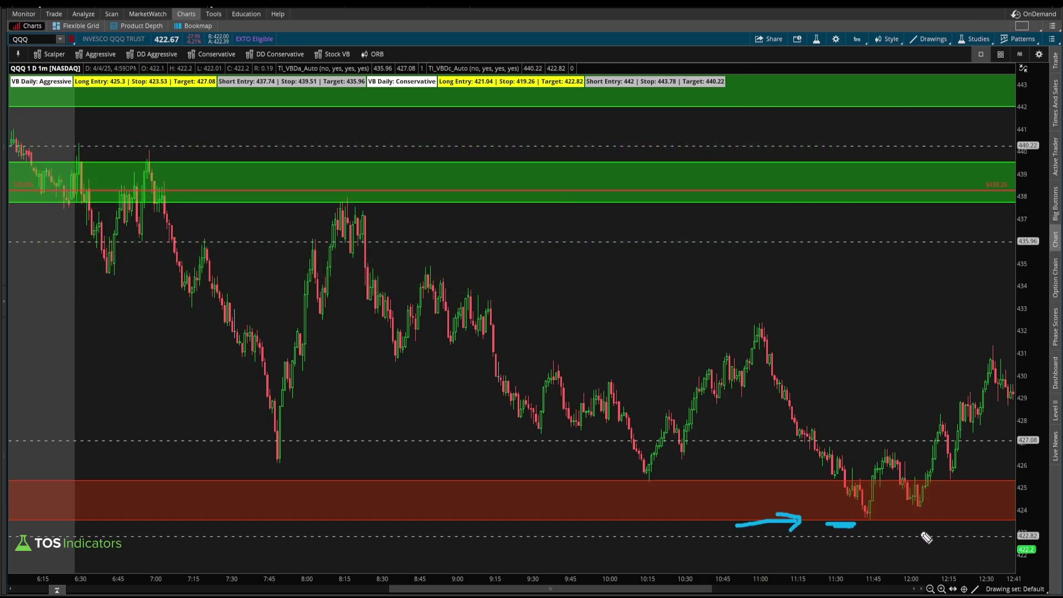
{"action": "key", "text": "Escape"}
{"action": "left_click_drag", "start_coordinate": [1040, 545], "coordinate": [1033, 452]}
{"action": "key", "text": "ctrl+2"}
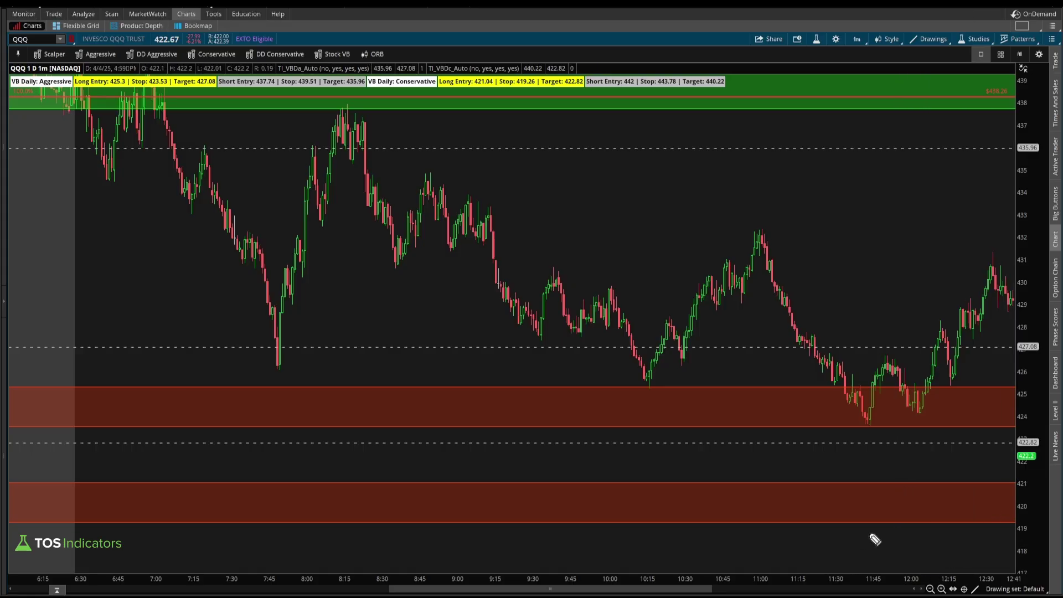
{"action": "mouse_move", "coordinate": [843, 527]}
{"action": "left_mouse_down"}
{"action": "mouse_move", "coordinate": [888, 530]}
{"action": "mouse_move", "coordinate": [857, 534]}
{"action": "left_mouse_up"}
{"action": "key", "text": "Escape"}
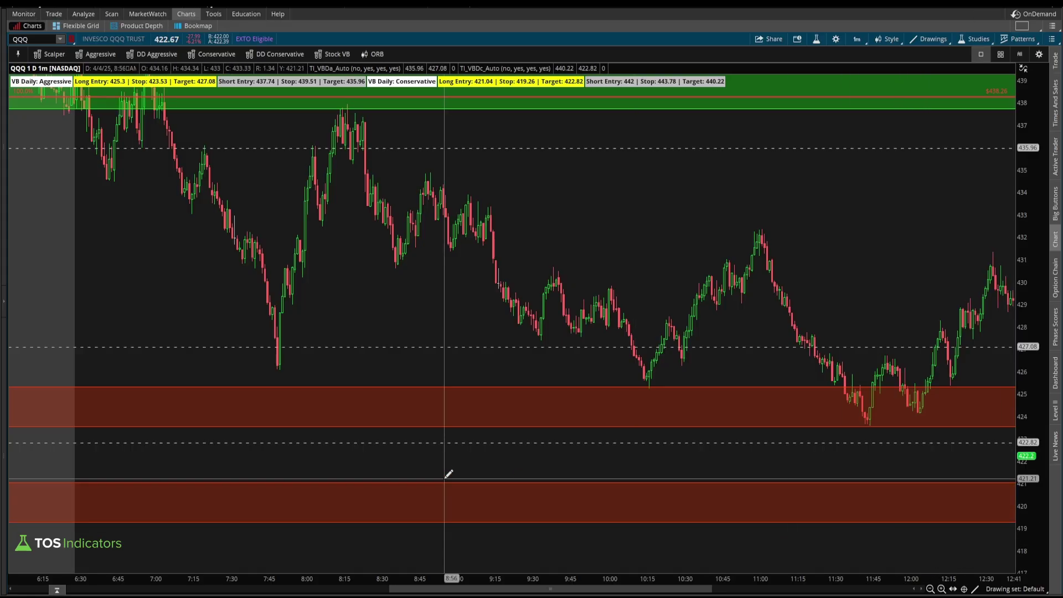
Step: Create a QQQ limit buy order from the chart at about 426 and open its order rules
{"action": "right_click", "coordinate": [447, 368]}
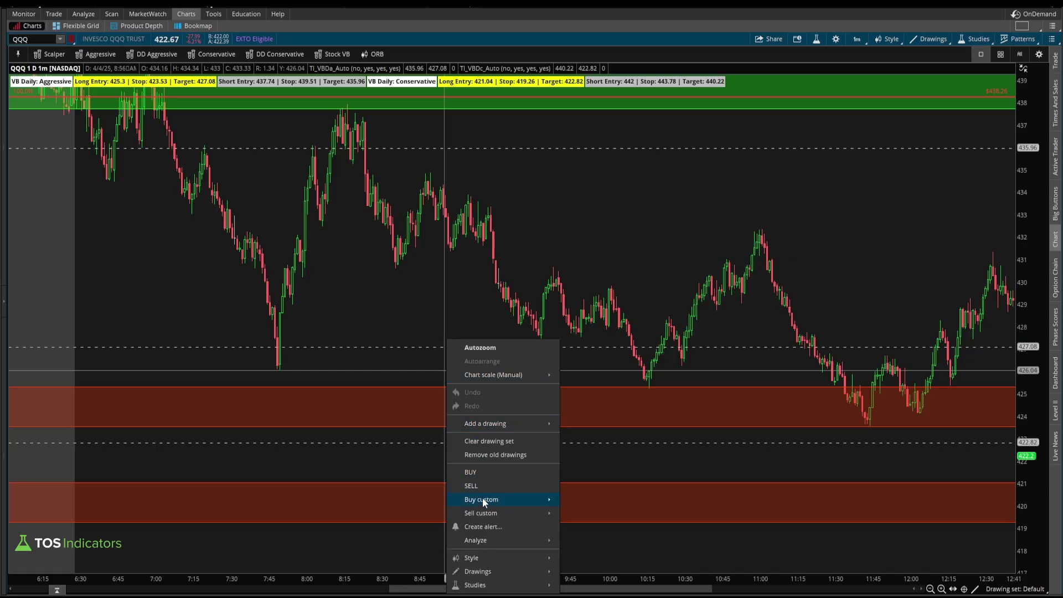
{"action": "mouse_move", "coordinate": [531, 500]}
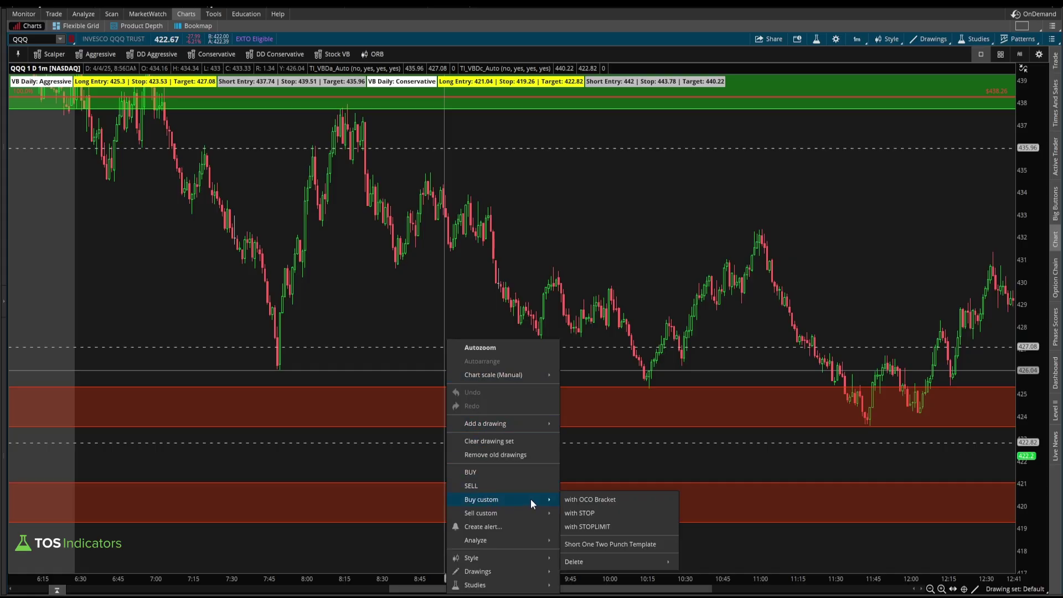
{"action": "left_click", "coordinate": [504, 474]}
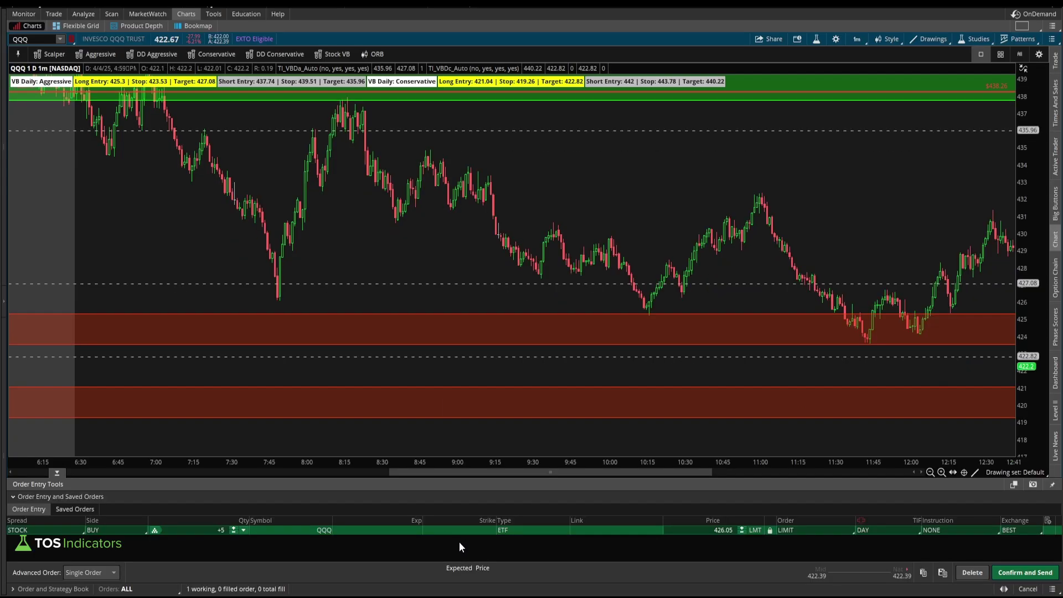
{"action": "left_click", "coordinate": [1049, 530]}
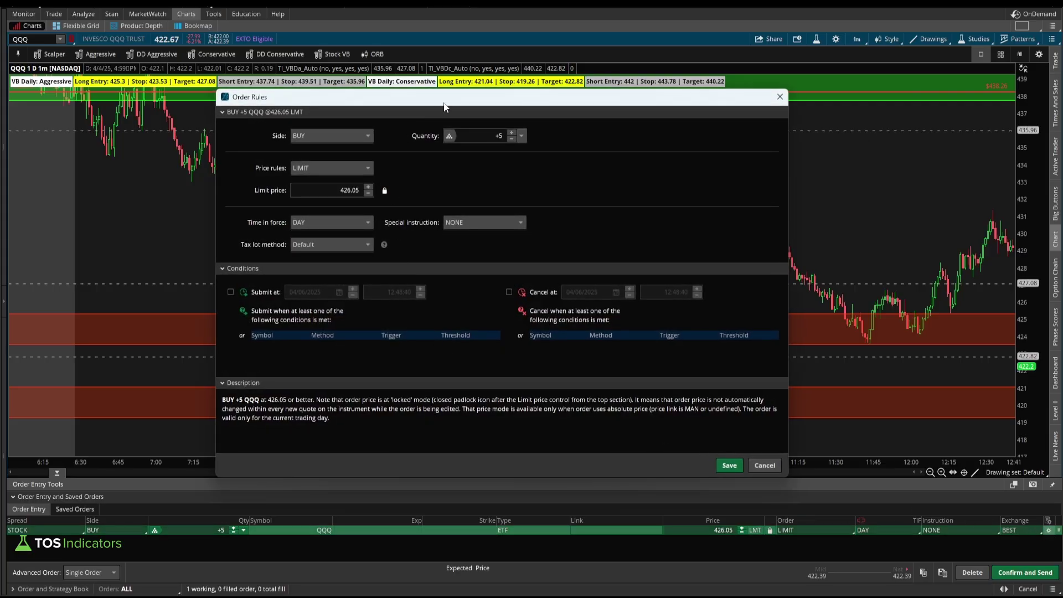
{"action": "left_click_drag", "start_coordinate": [445, 107], "coordinate": [445, 130]}
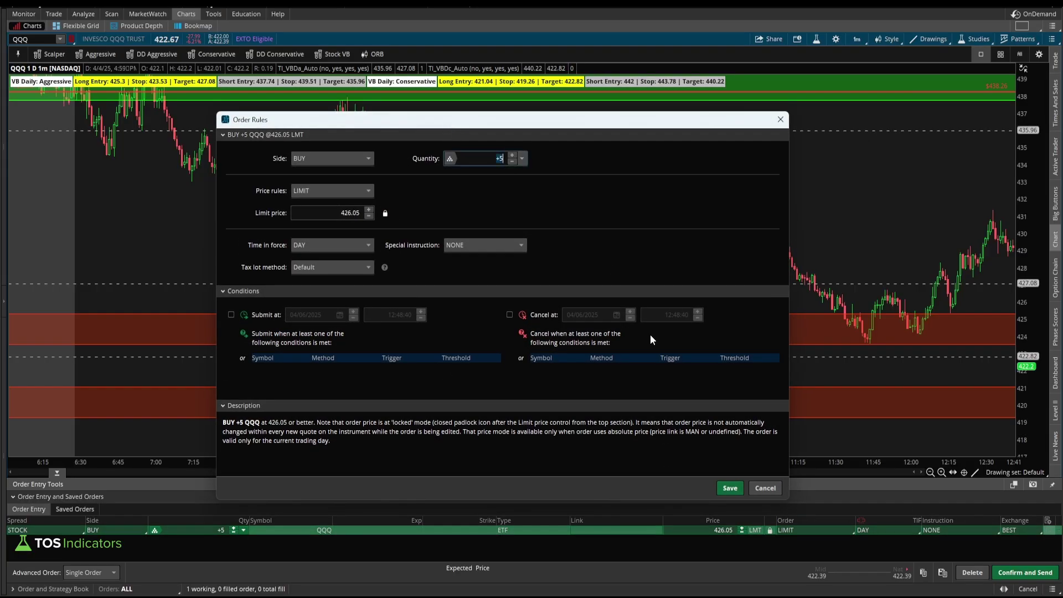
Step: Set the order's quantity to 2 and its time in force to GTC
{"action": "type", "text": "2"}
{"action": "key", "text": "Tab"}
{"action": "left_click", "coordinate": [310, 245]}
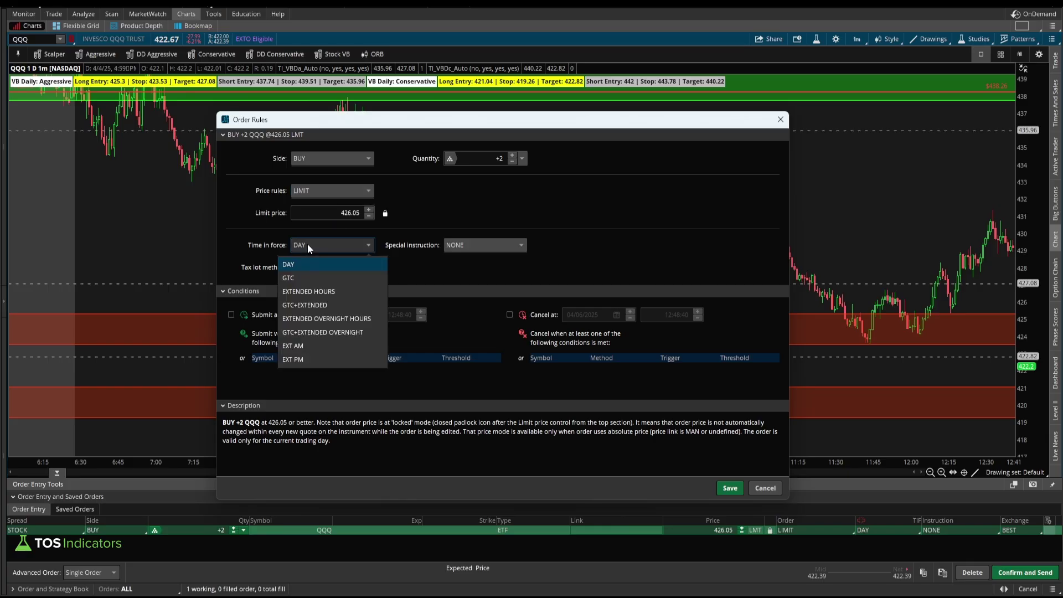
{"action": "left_click", "coordinate": [305, 278]}
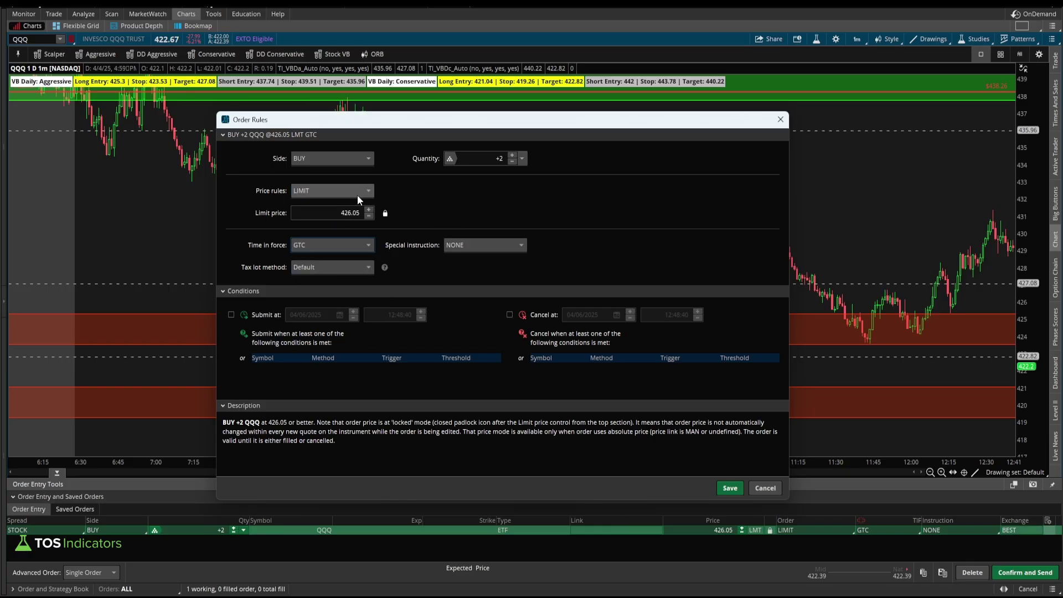
Step: Add a submit condition for QQQ based on a custom study and open the condition's thinkScript code for editing
{"action": "left_click", "coordinate": [258, 365]}
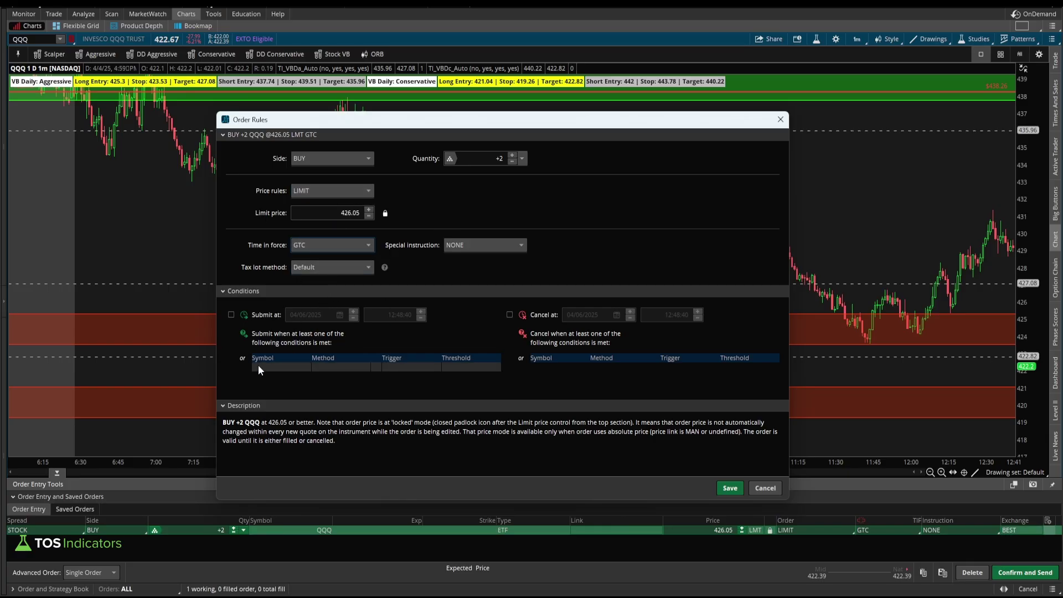
{"action": "left_click", "coordinate": [330, 369]}
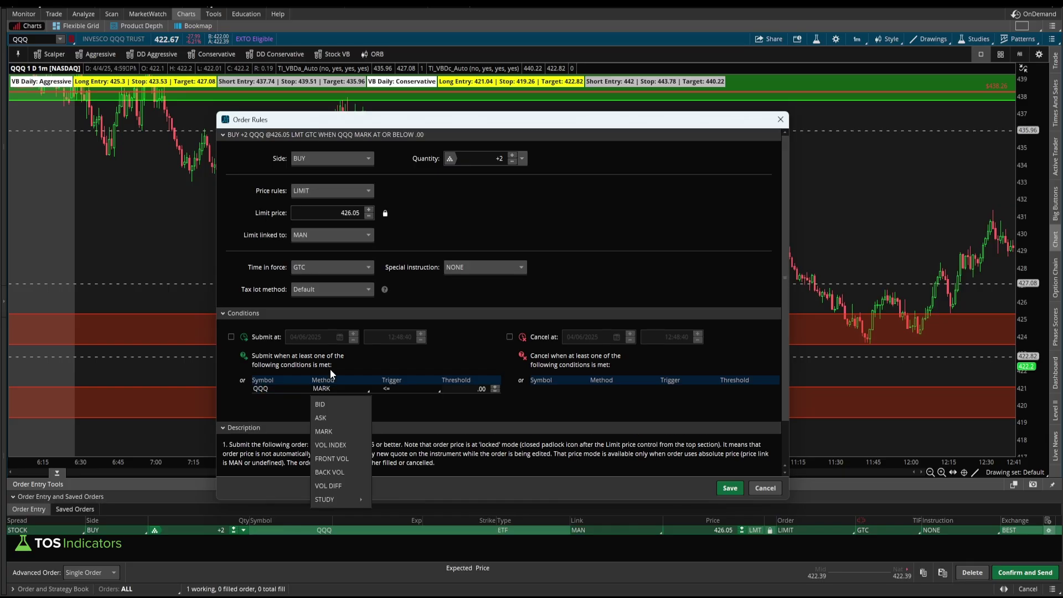
{"action": "mouse_move", "coordinate": [341, 497]}
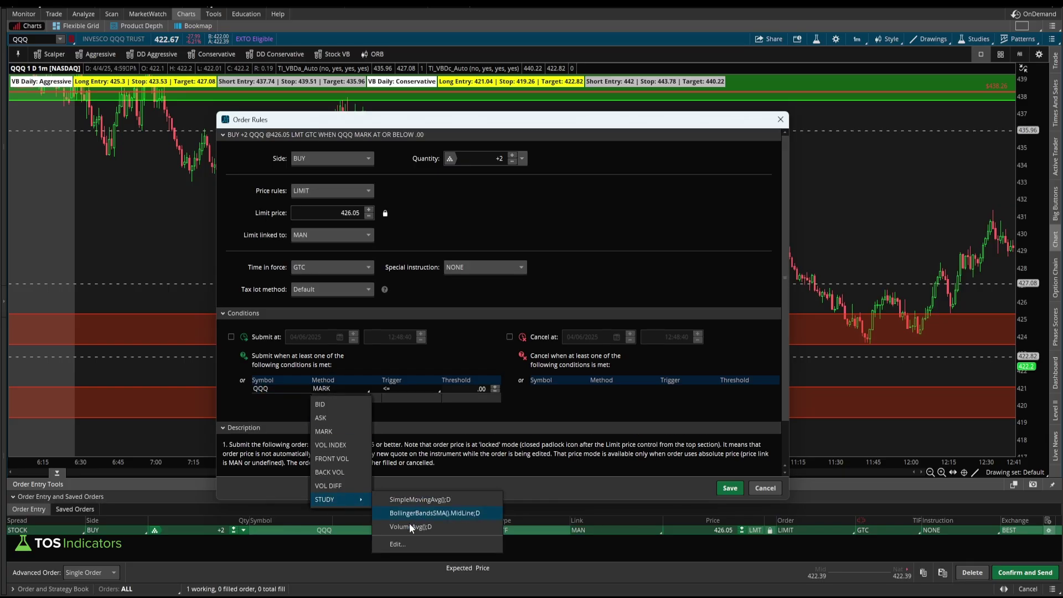
{"action": "left_click", "coordinate": [403, 543]}
{"action": "left_click", "coordinate": [390, 197]}
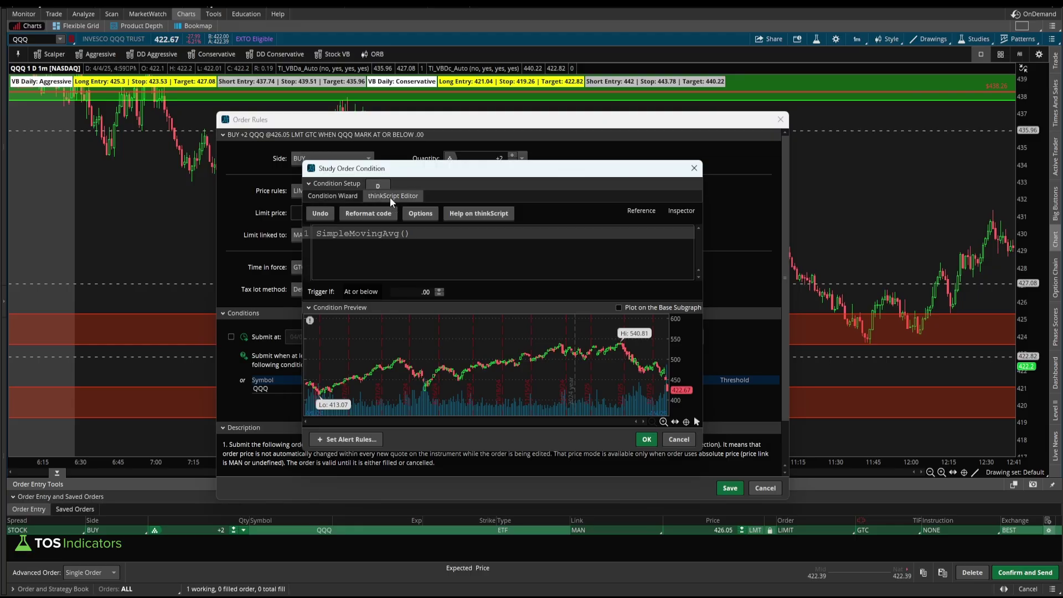
Step: Replace the condition script with plot signal = TI_VBDa_Auto().autoBuy;
{"action": "left_click", "coordinate": [395, 250]}
{"action": "key", "text": "ctrl+a"}
{"action": "type", "text": "plot "}
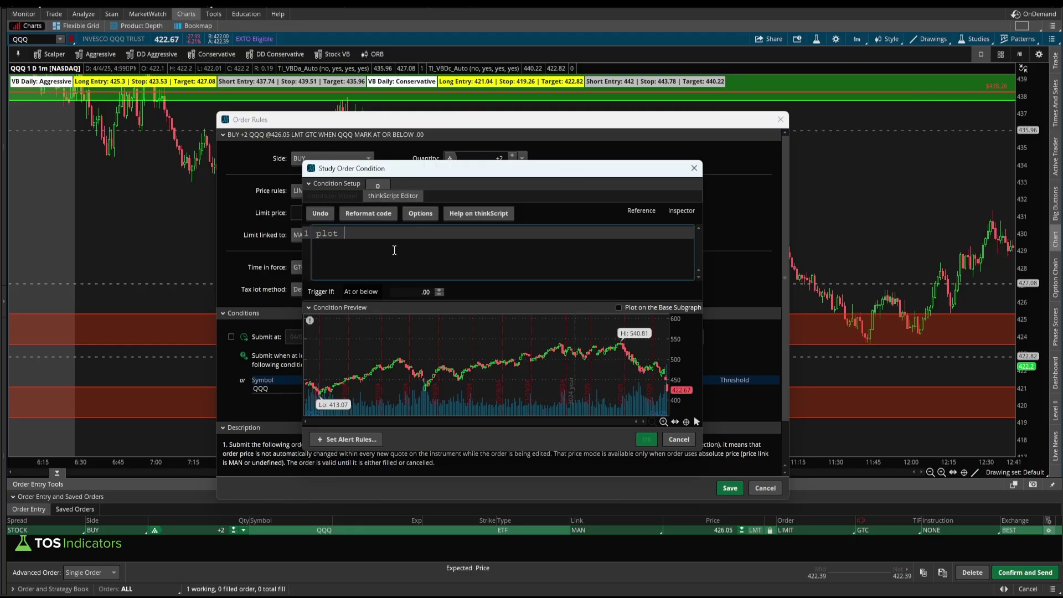
{"action": "type", "text": "signal = TI"}
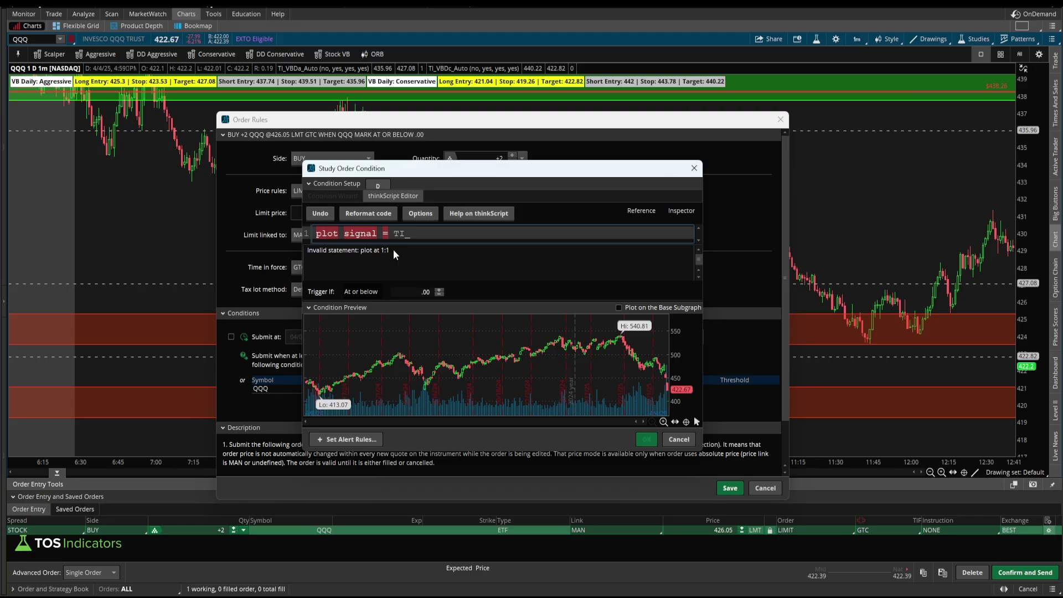
{"action": "type", "text": "_VBD"}
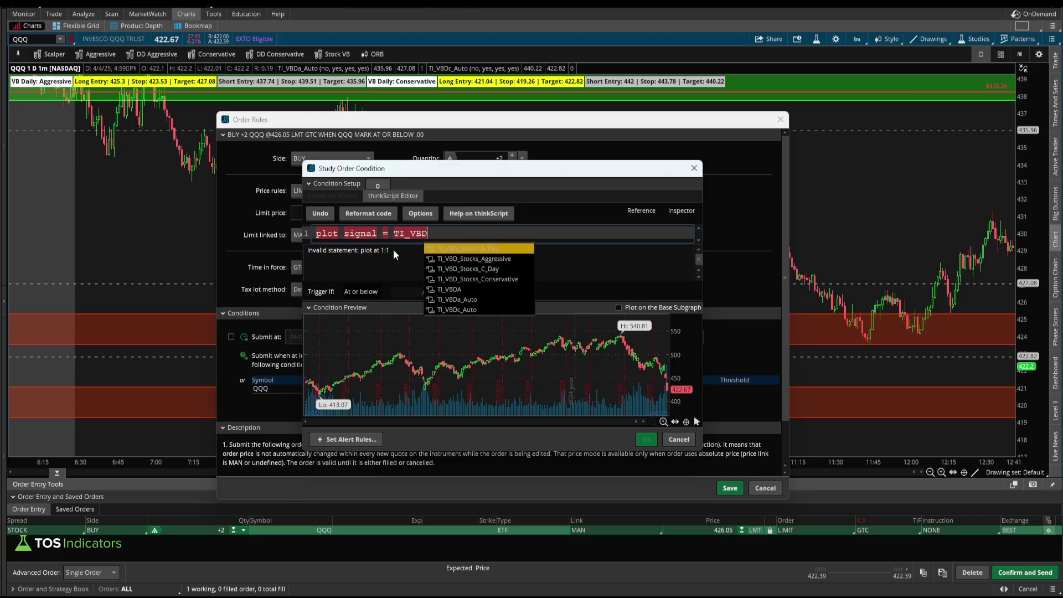
{"action": "type", "text": "a_"}
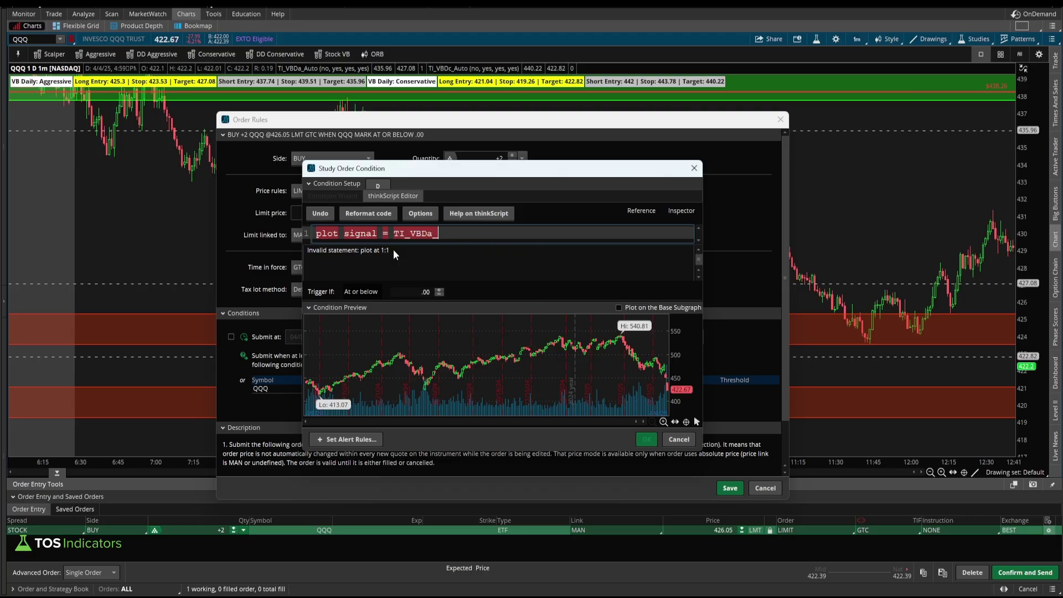
{"action": "type", "text": "Auto().autoBuy;"}
Step: Make the study condition trigger when True on a 2m aggregation and accept it
{"action": "left_click", "coordinate": [361, 292]}
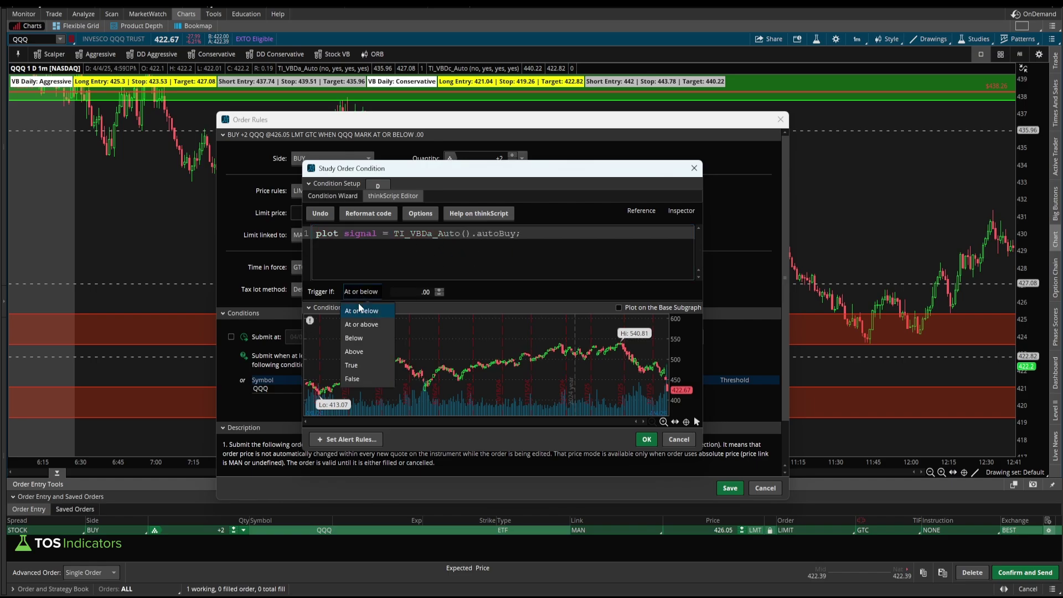
{"action": "left_click", "coordinate": [349, 361]}
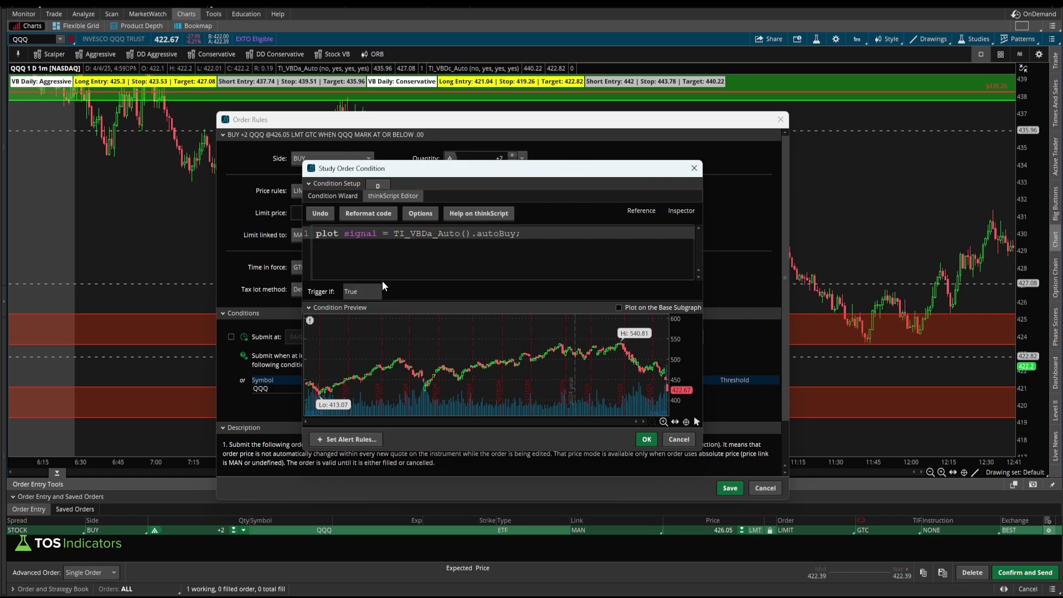
{"action": "left_click", "coordinate": [377, 188]}
{"action": "left_click", "coordinate": [382, 223]}
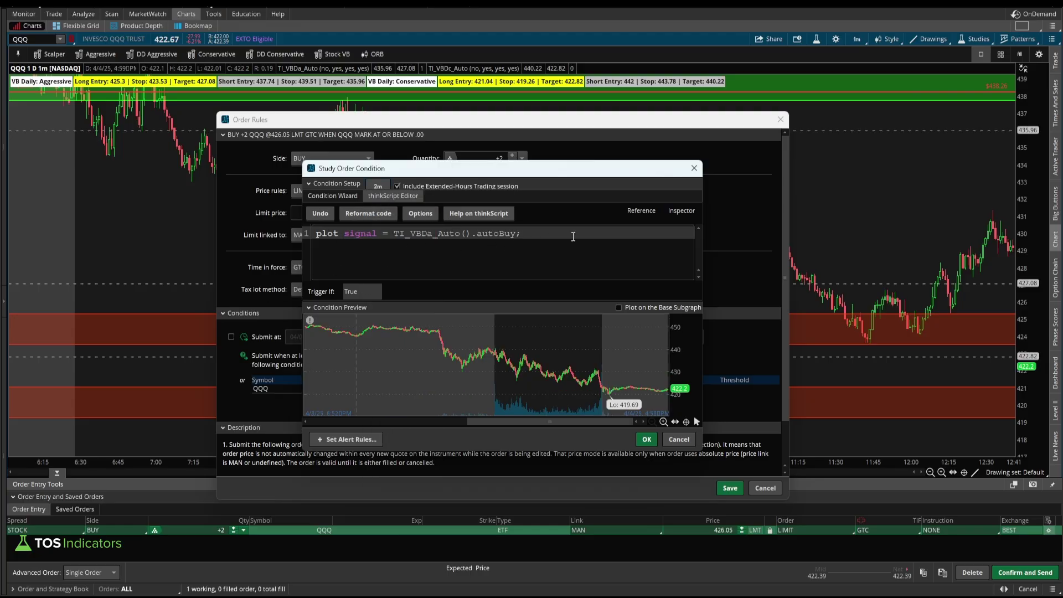
{"action": "left_click_drag", "start_coordinate": [548, 234], "coordinate": [299, 235]}
{"action": "left_click", "coordinate": [637, 266]}
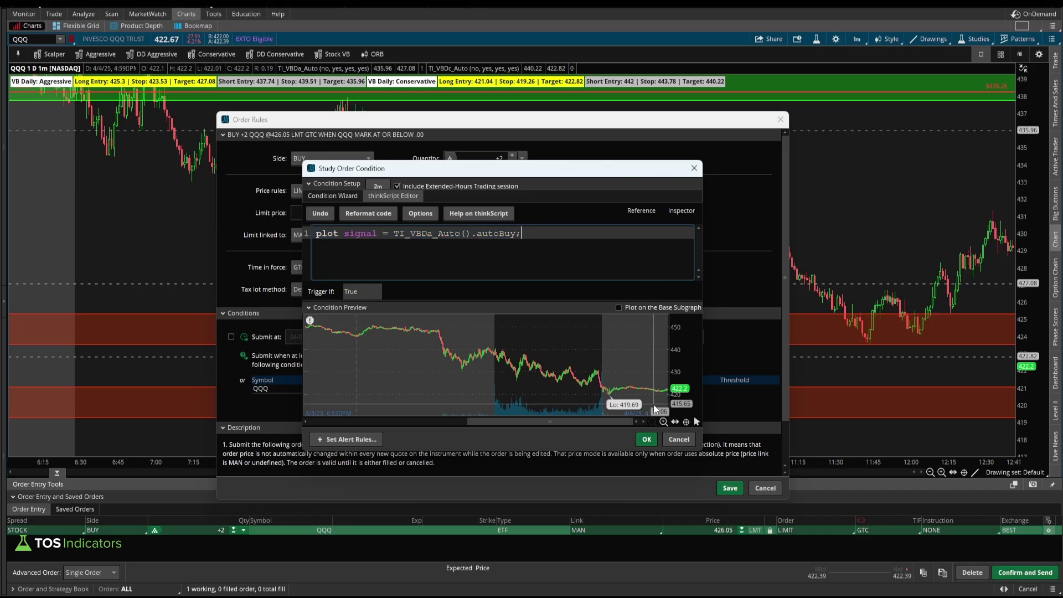
{"action": "left_click", "coordinate": [646, 440]}
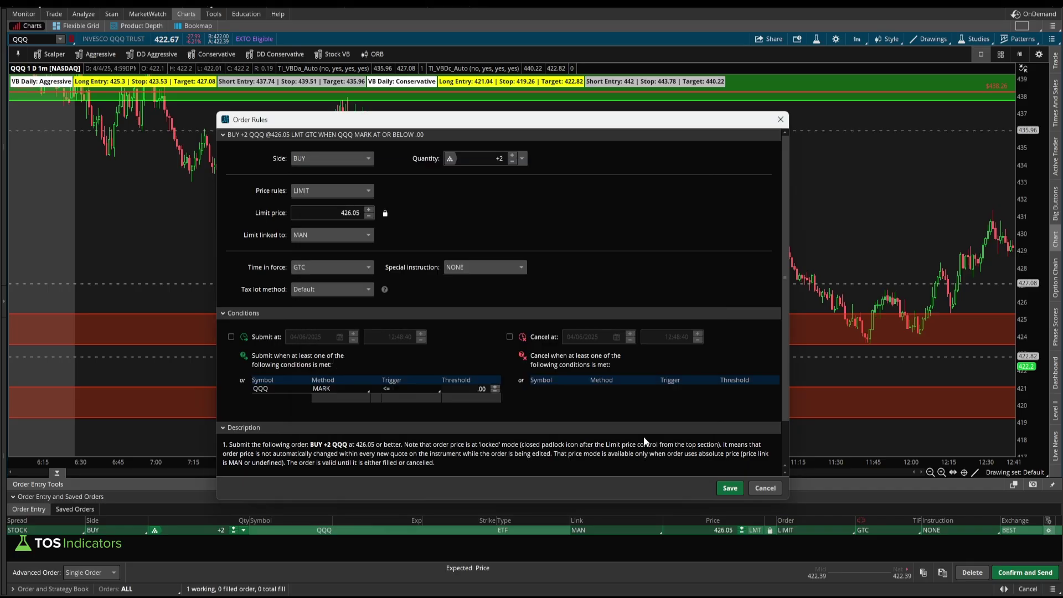
Step: Link the order's limit price to BID, keeping GTC, and submit the conditional QQQ buy order
{"action": "left_click", "coordinate": [326, 238]}
{"action": "left_click", "coordinate": [306, 312]}
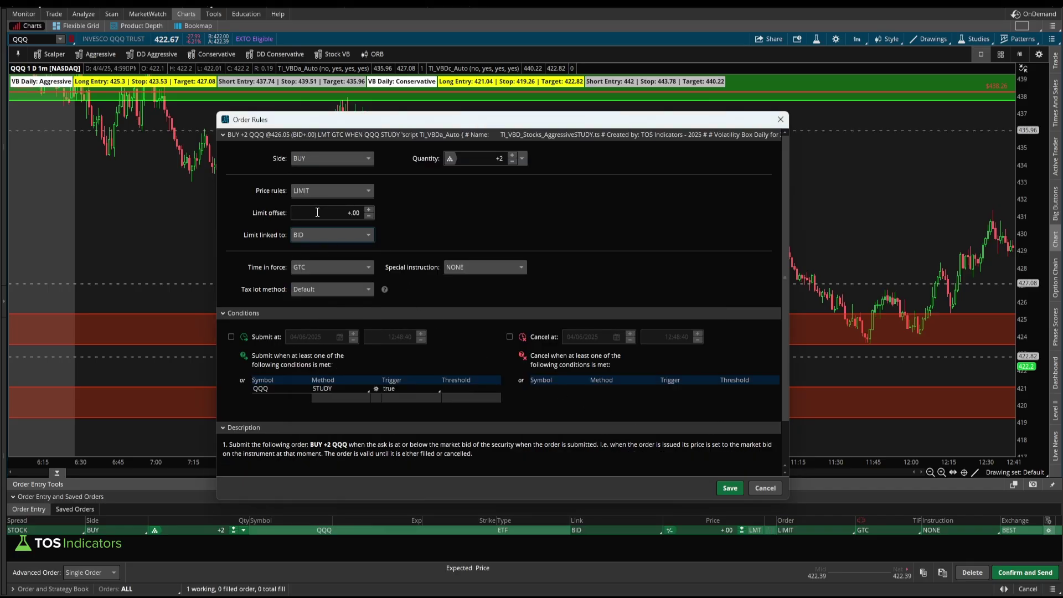
{"action": "left_click", "coordinate": [358, 211]}
{"action": "left_click", "coordinate": [315, 271]}
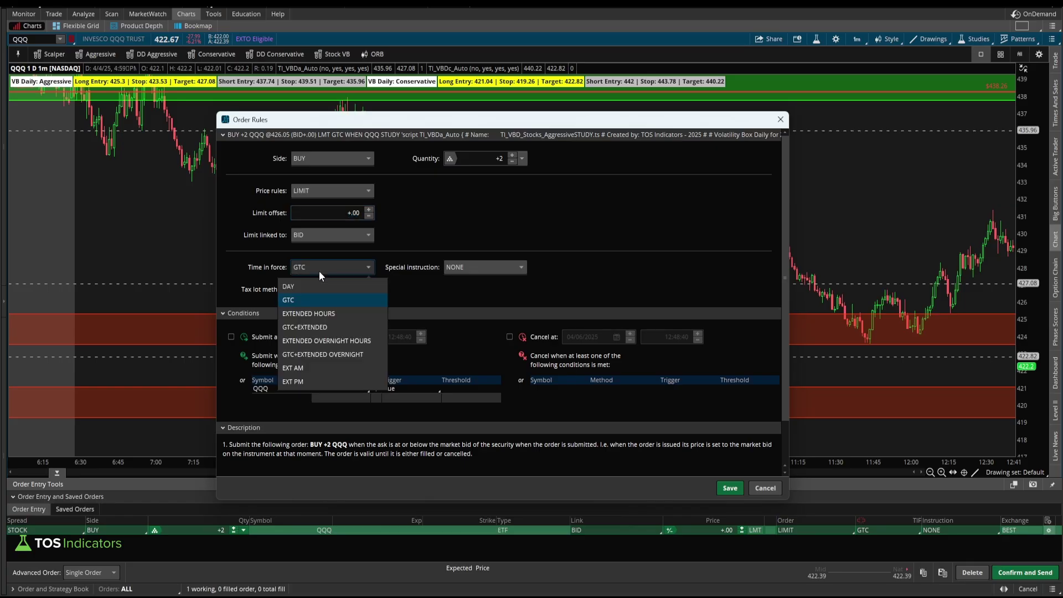
{"action": "left_click", "coordinate": [344, 268]}
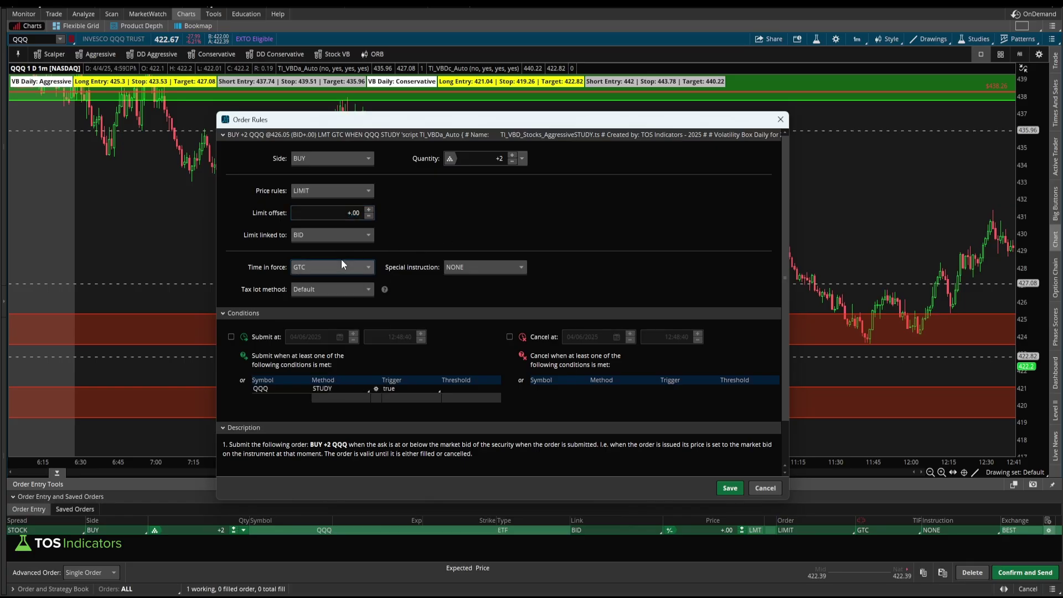
{"action": "left_click", "coordinate": [730, 487]}
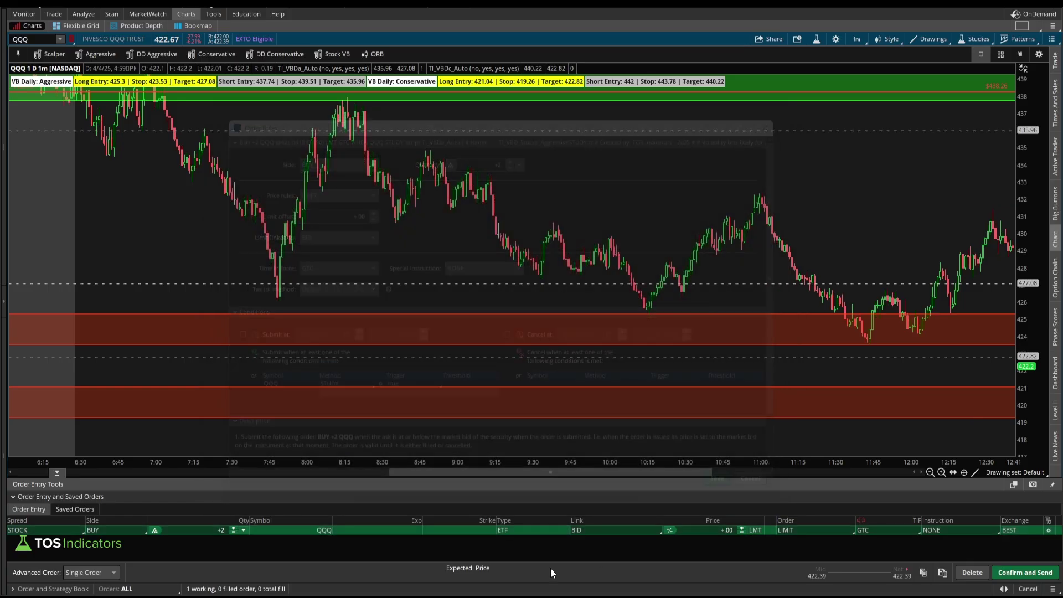
{"action": "left_click", "coordinate": [1024, 574]}
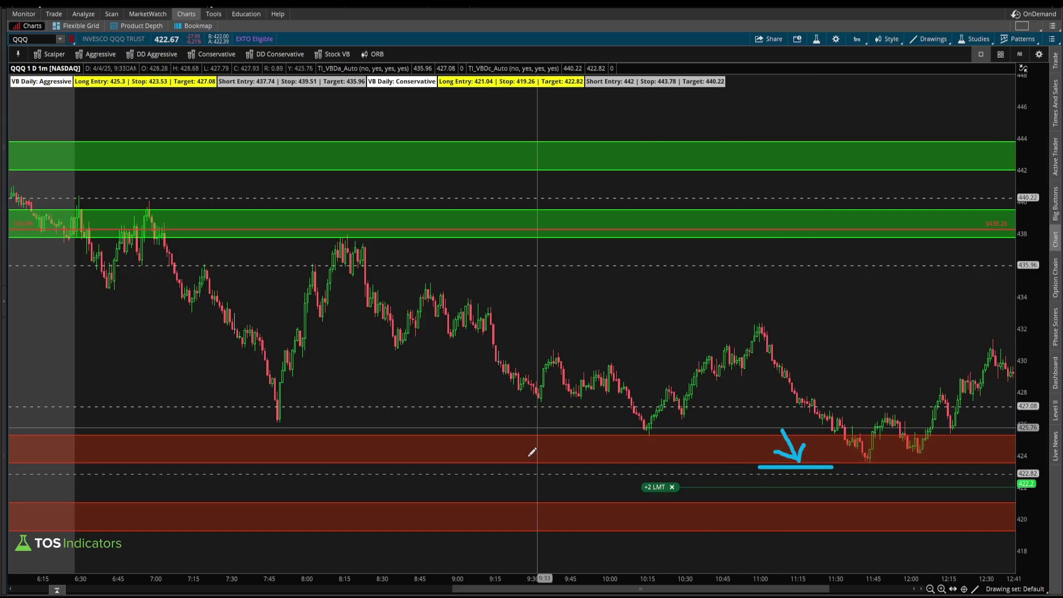
Step: Create a second QQQ limit buy order from the chart at about 421.94 and set its quantity to 3
{"action": "right_click", "coordinate": [488, 493]}
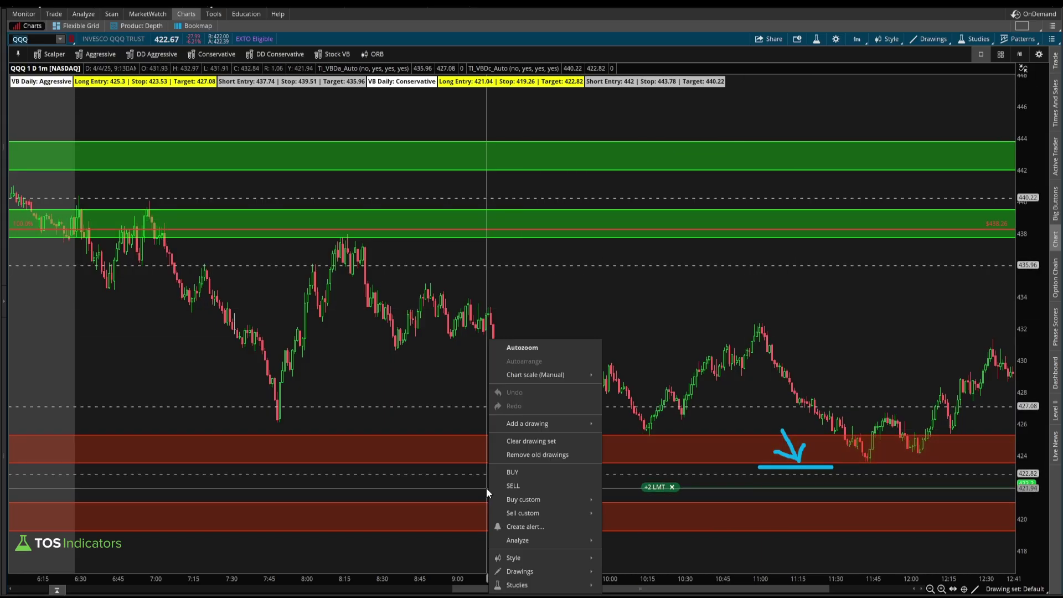
{"action": "left_click", "coordinate": [513, 477]}
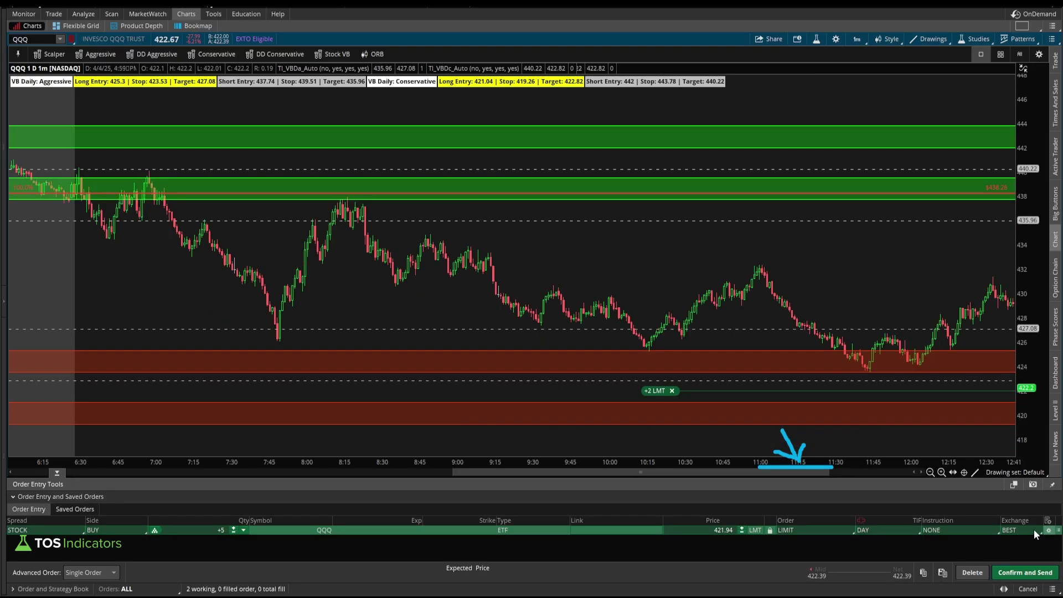
{"action": "left_click", "coordinate": [1049, 531]}
{"action": "left_click_drag", "start_coordinate": [479, 159], "coordinate": [582, 157]}
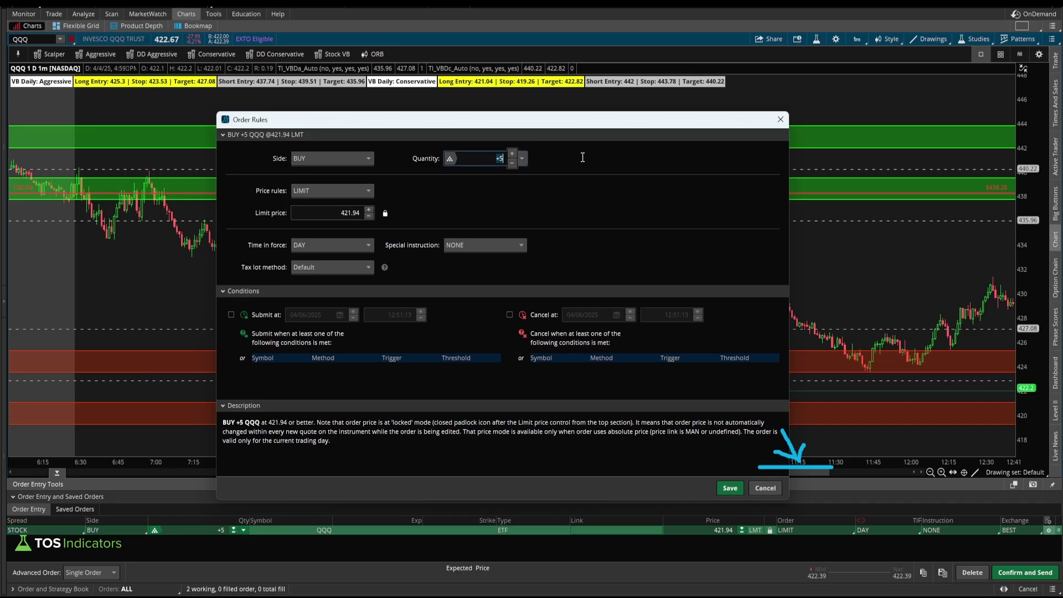
{"action": "type", "text": "3"}
{"action": "key", "text": "Tab"}
Step: Add a submit condition for QQQ to the 3-share buy order, using a custom study as its method
{"action": "left_click", "coordinate": [267, 370]}
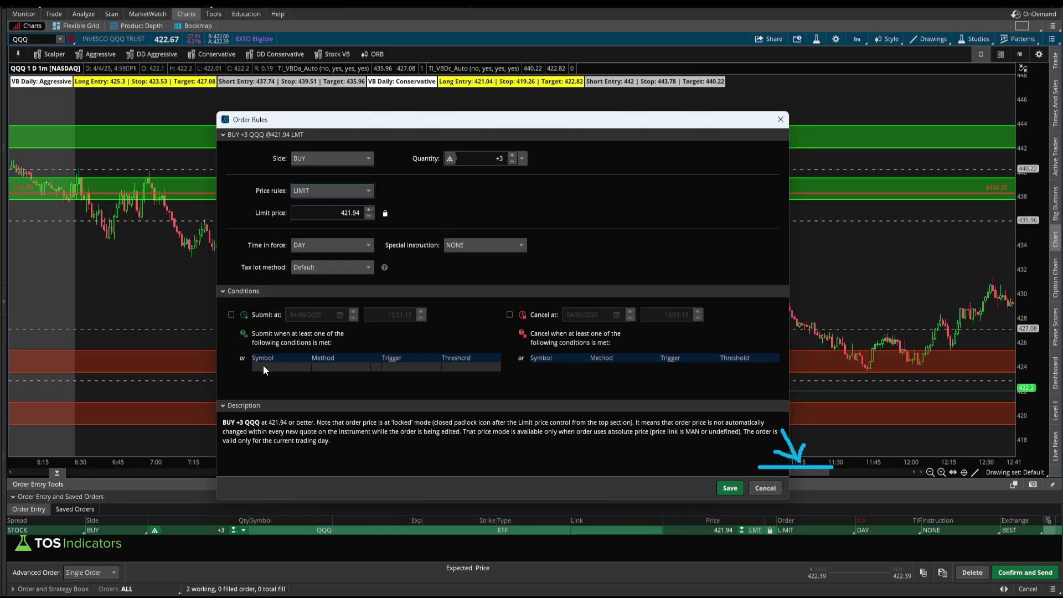
{"action": "left_click", "coordinate": [344, 366]}
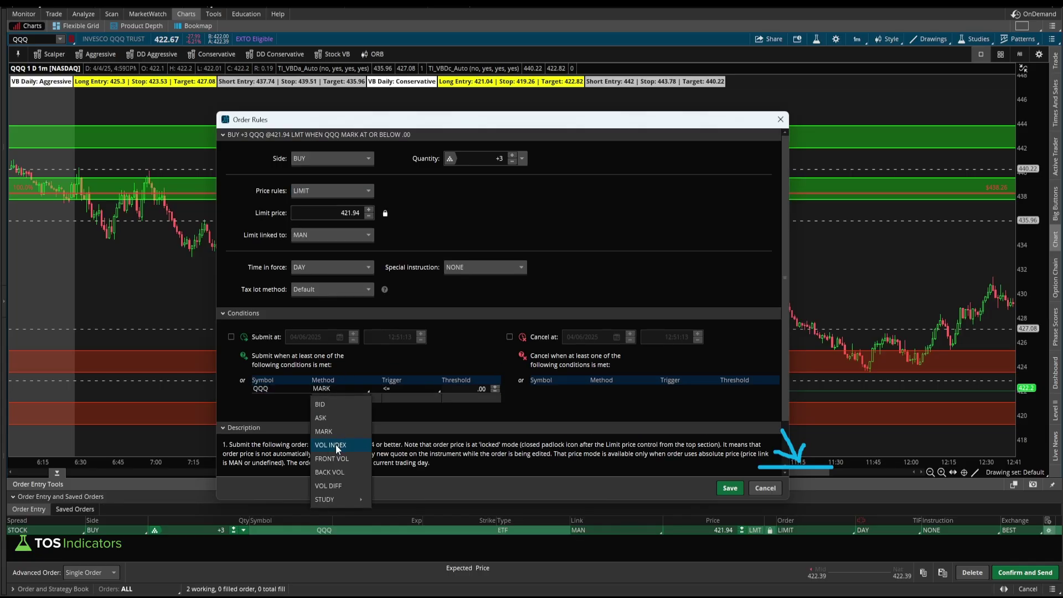
{"action": "mouse_move", "coordinate": [344, 500]}
{"action": "left_click", "coordinate": [398, 541]}
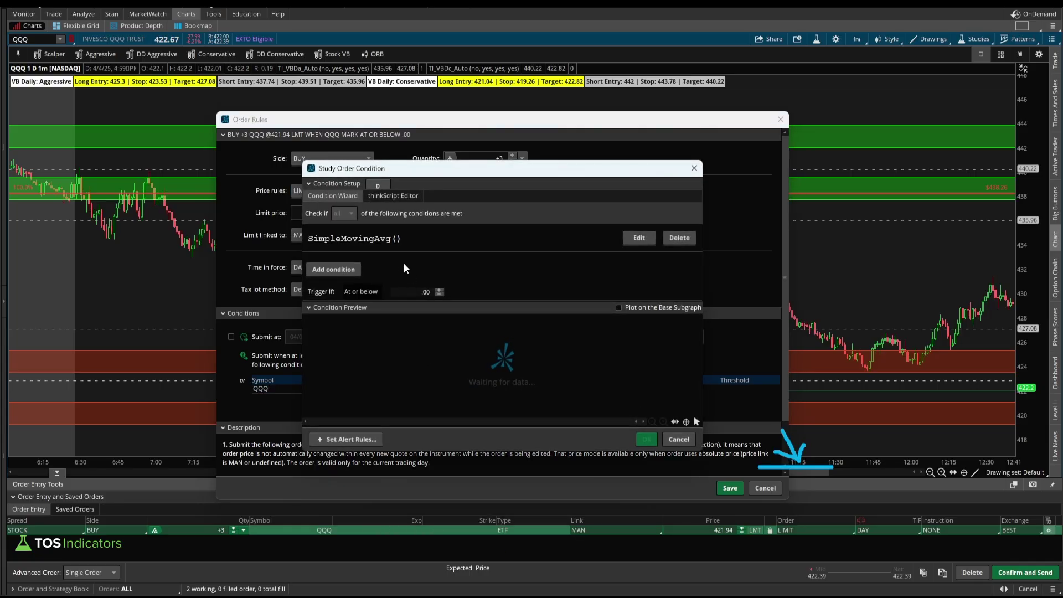
Step: Replace the condition's default script with plot signal = TI_VBDc_Auto().autoBuy;
{"action": "left_click", "coordinate": [410, 198]}
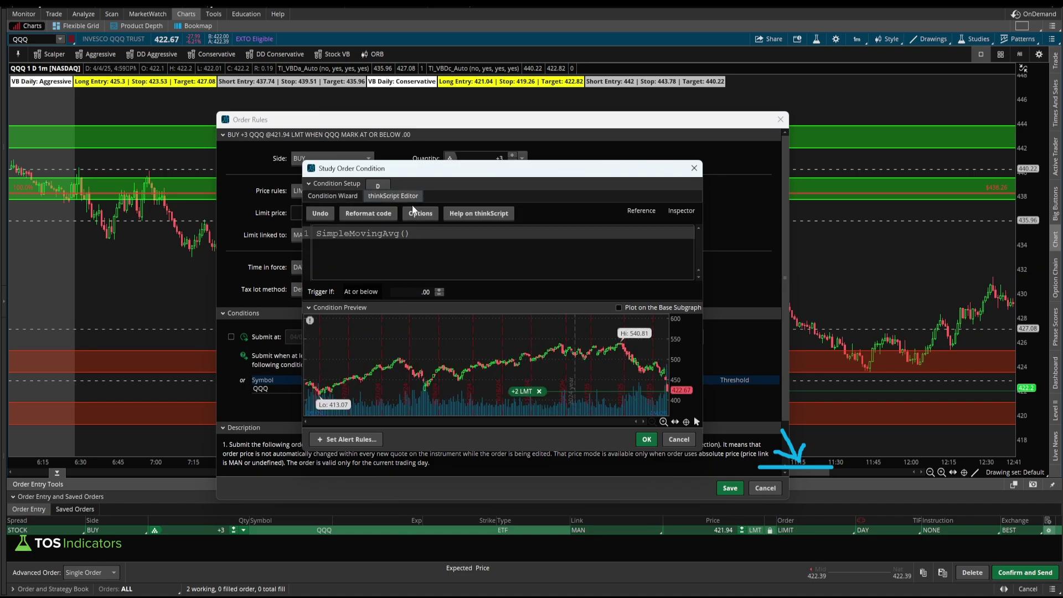
{"action": "key", "text": "ctrl+a"}
{"action": "type", "text": "plot signal"}
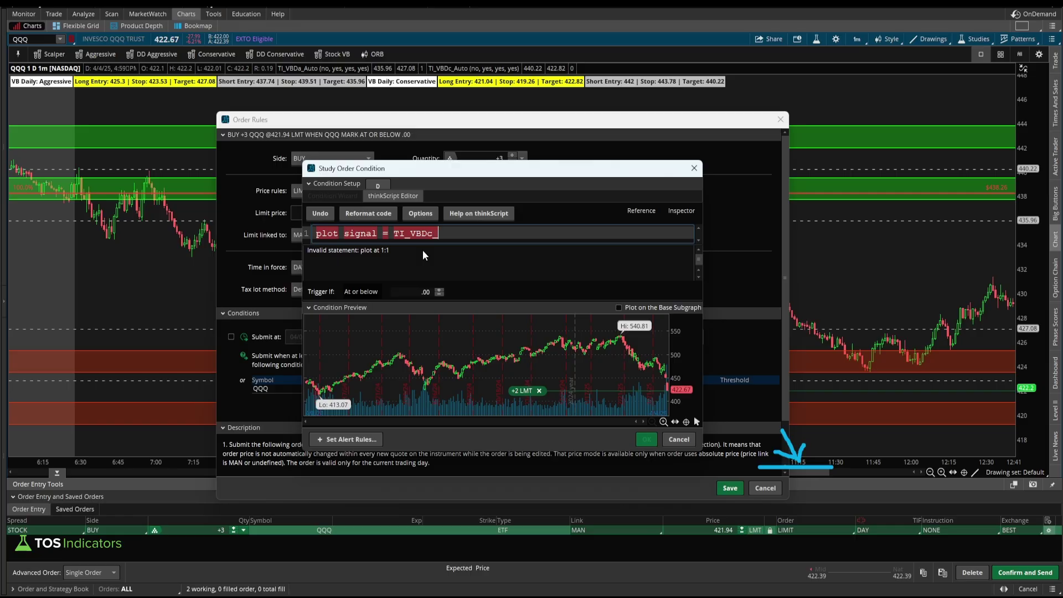
{"action": "type", "text": "= TI_VBDc_A"}
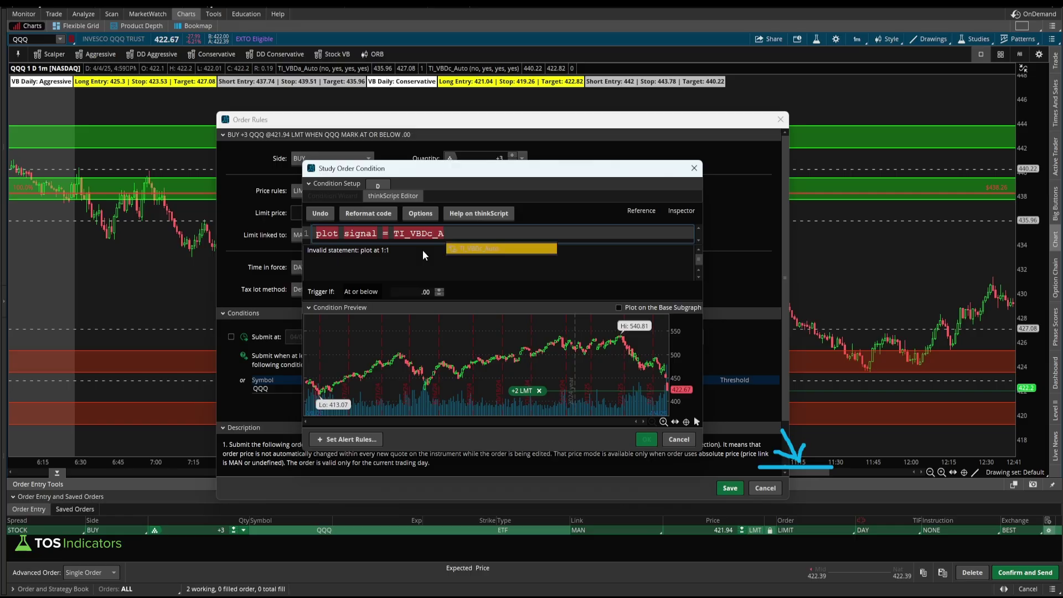
{"action": "type", "text": "uto().autoBuy;"}
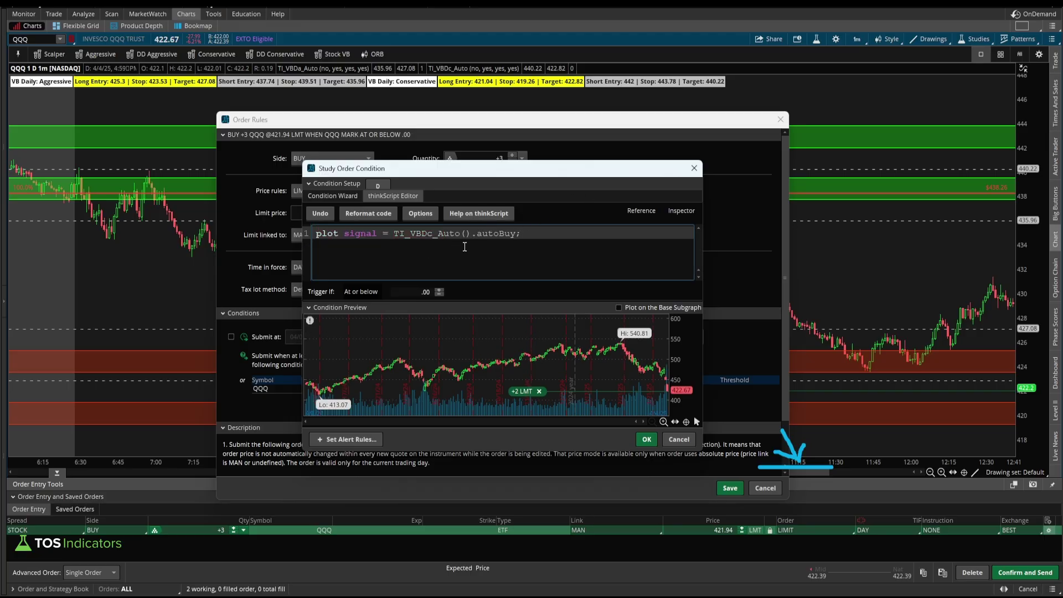
Step: Set the conservative study condition to a 2-minute aggregation, trigger it when True, and accept it
{"action": "left_click", "coordinate": [377, 185]}
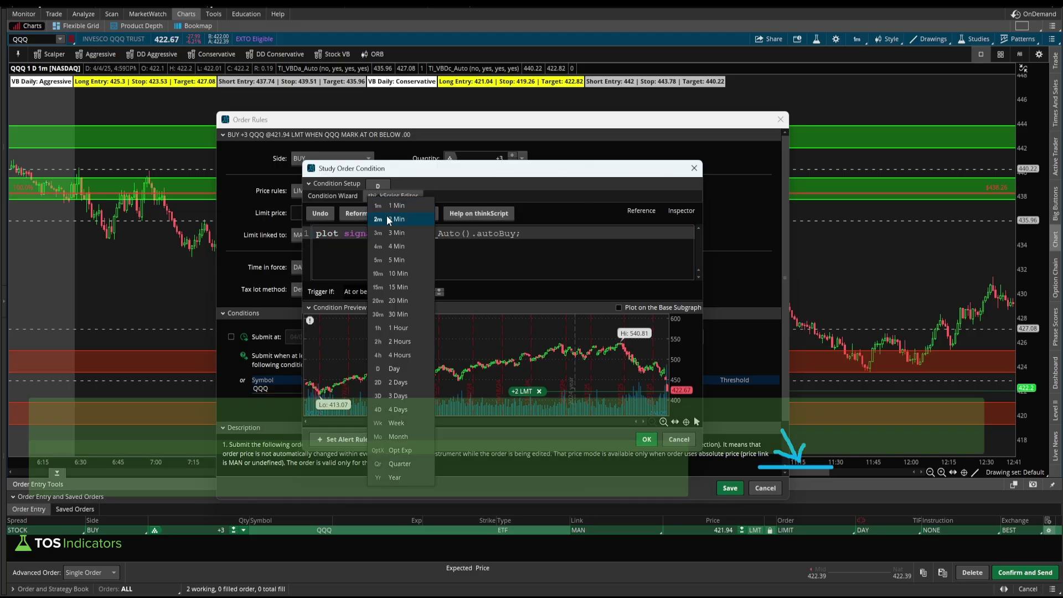
{"action": "left_click", "coordinate": [387, 216]}
{"action": "left_click", "coordinate": [369, 291]}
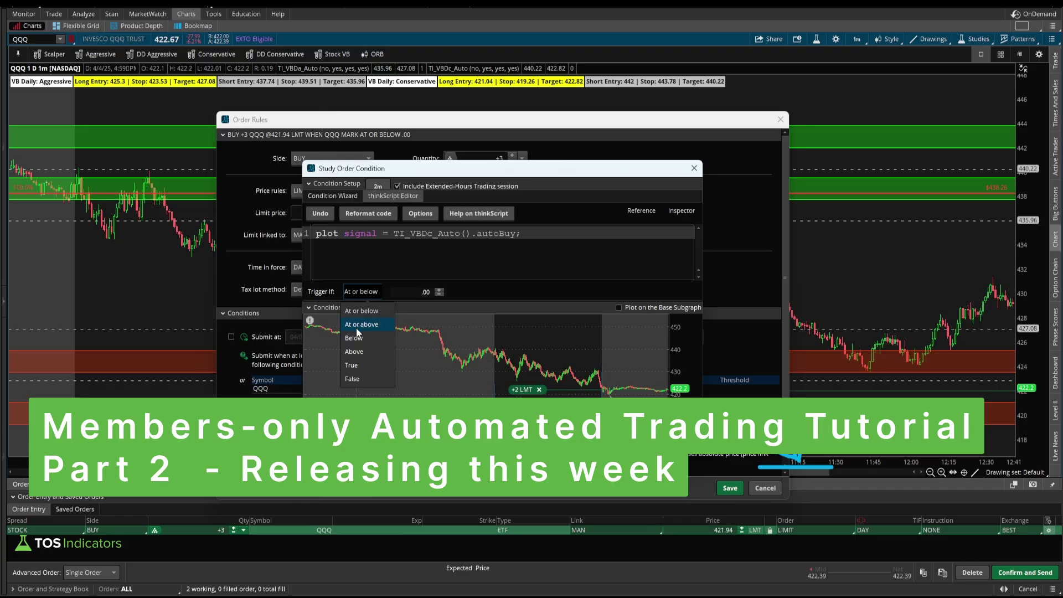
{"action": "left_click", "coordinate": [354, 376]}
{"action": "left_click", "coordinate": [600, 247]}
{"action": "left_click", "coordinate": [649, 437]}
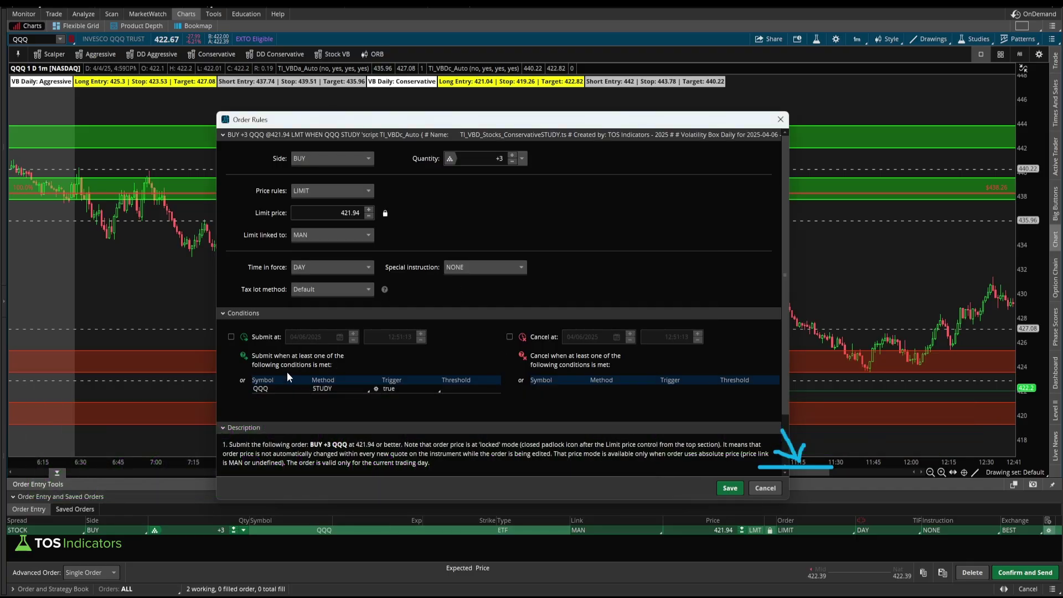
Step: Link the 3-share order's limit price to BID, set its time in force to GTC, save the rules and send the order
{"action": "left_click", "coordinate": [312, 237]}
{"action": "left_click", "coordinate": [306, 309]}
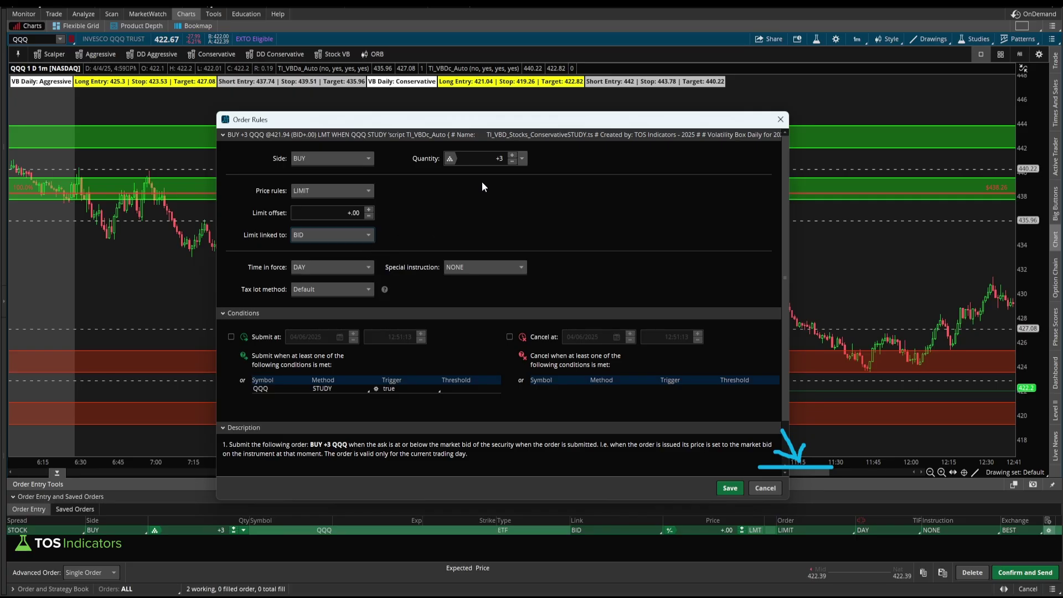
{"action": "left_click", "coordinate": [324, 267]}
{"action": "left_click", "coordinate": [289, 299]}
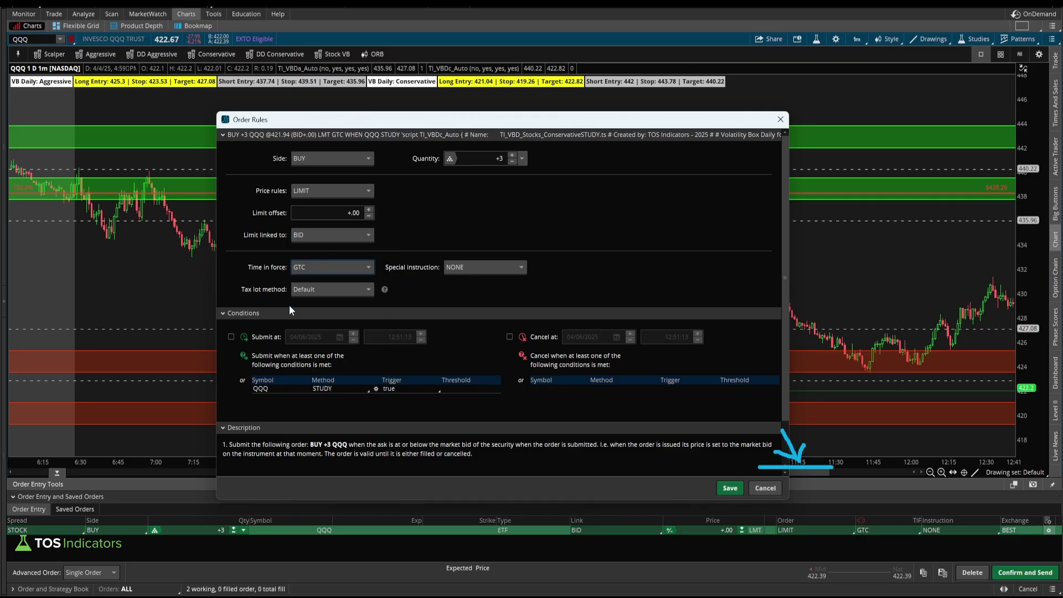
{"action": "left_click", "coordinate": [728, 486]}
{"action": "left_click", "coordinate": [729, 488]}
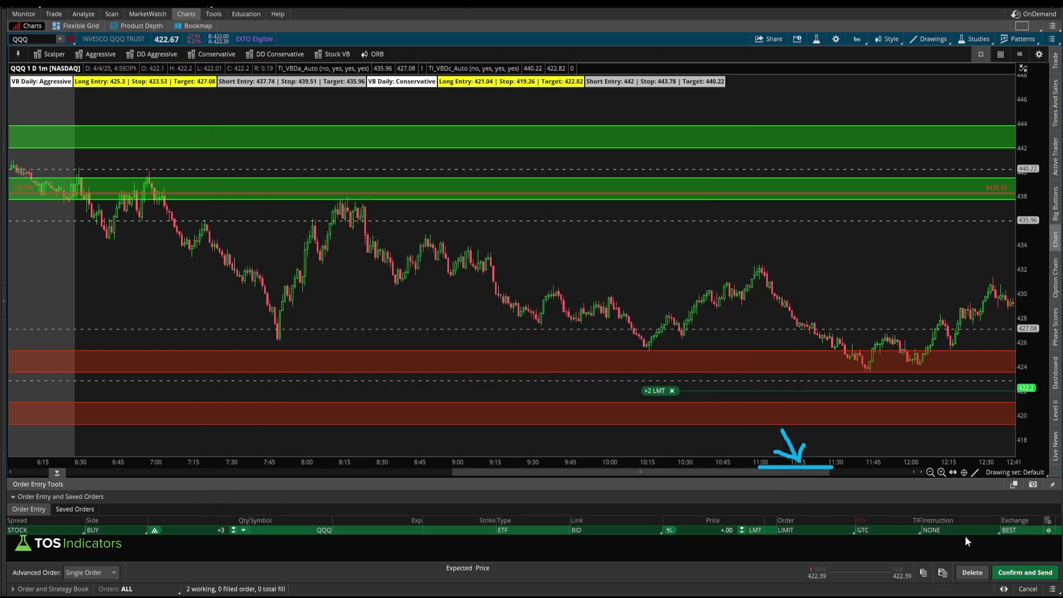
{"action": "left_click", "coordinate": [1016, 574]}
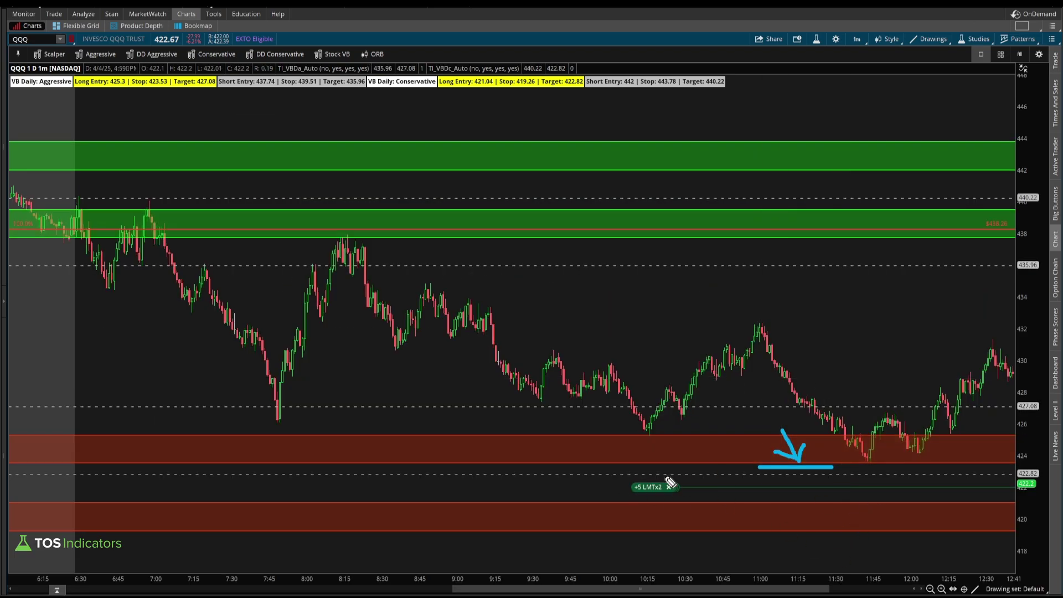
{"action": "mouse_move", "coordinate": [686, 476]}
{"action": "left_mouse_down"}
{"action": "mouse_move", "coordinate": [622, 493]}
{"action": "mouse_move", "coordinate": [684, 507]}
{"action": "mouse_move", "coordinate": [686, 474]}
{"action": "left_mouse_up"}
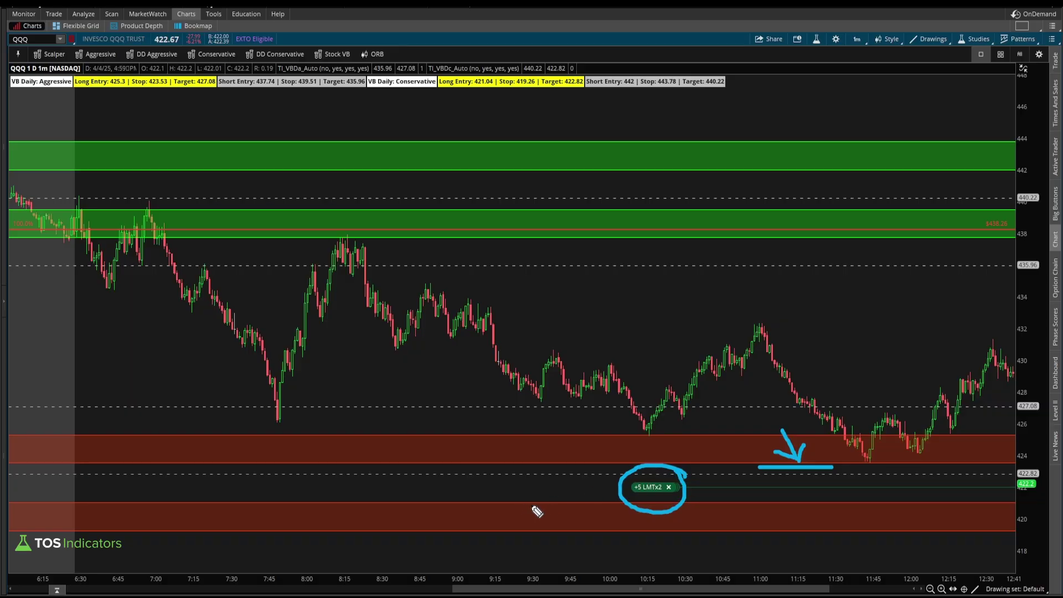
{"action": "mouse_move", "coordinate": [522, 508]}
{"action": "left_mouse_down"}
{"action": "mouse_move", "coordinate": [569, 494]}
{"action": "mouse_move", "coordinate": [566, 506]}
{"action": "mouse_move", "coordinate": [473, 536]}
{"action": "left_mouse_up"}
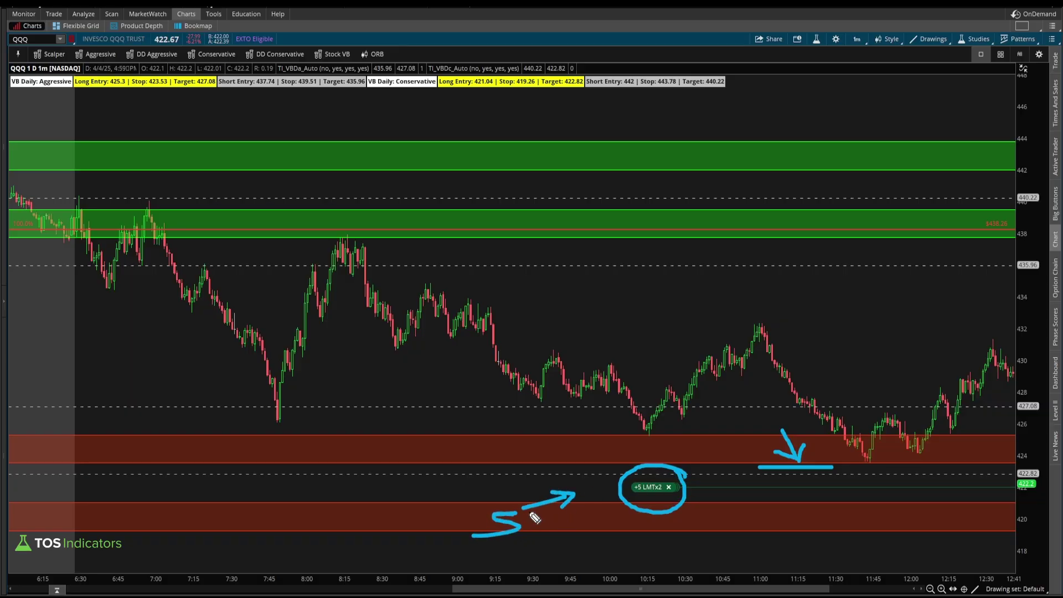
{"action": "mouse_move", "coordinate": [498, 451]}
{"action": "left_mouse_down"}
{"action": "mouse_move", "coordinate": [501, 470]}
{"action": "mouse_move", "coordinate": [529, 471]}
{"action": "left_mouse_up"}
{"action": "mouse_move", "coordinate": [560, 393]}
{"action": "left_mouse_down"}
{"action": "mouse_move", "coordinate": [592, 466]}
{"action": "mouse_move", "coordinate": [596, 448]}
{"action": "left_mouse_up"}
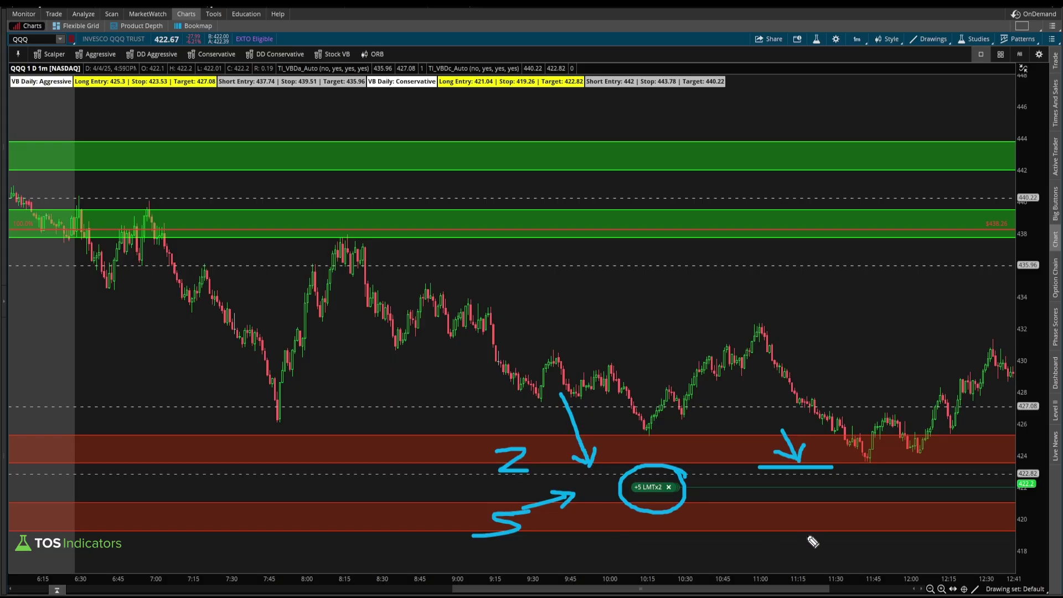
{"action": "left_click_drag", "start_coordinate": [745, 481], "coordinate": [775, 532]}
{"action": "left_click_drag", "start_coordinate": [757, 525], "coordinate": [836, 537]}
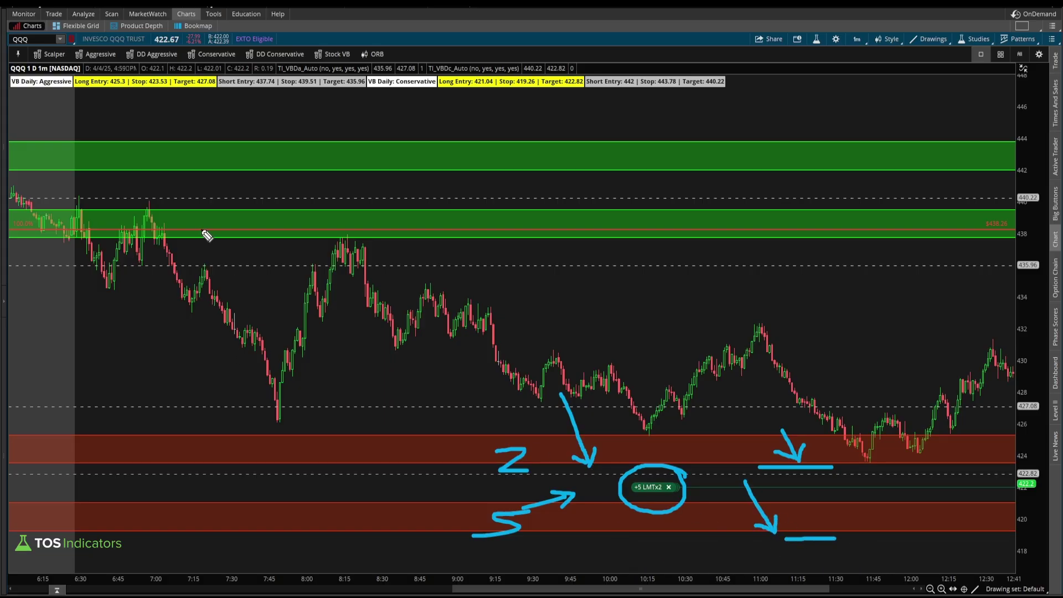
{"action": "mouse_move", "coordinate": [33, 31]}
{"action": "left_mouse_down"}
{"action": "mouse_move", "coordinate": [105, 35]}
{"action": "mouse_move", "coordinate": [69, 44]}
{"action": "left_mouse_up"}
{"action": "mouse_move", "coordinate": [256, 124]}
{"action": "left_mouse_down"}
{"action": "mouse_move", "coordinate": [230, 142]}
{"action": "mouse_move", "coordinate": [293, 131]}
{"action": "left_mouse_up"}
{"action": "left_click_drag", "start_coordinate": [300, 118], "coordinate": [293, 137]}
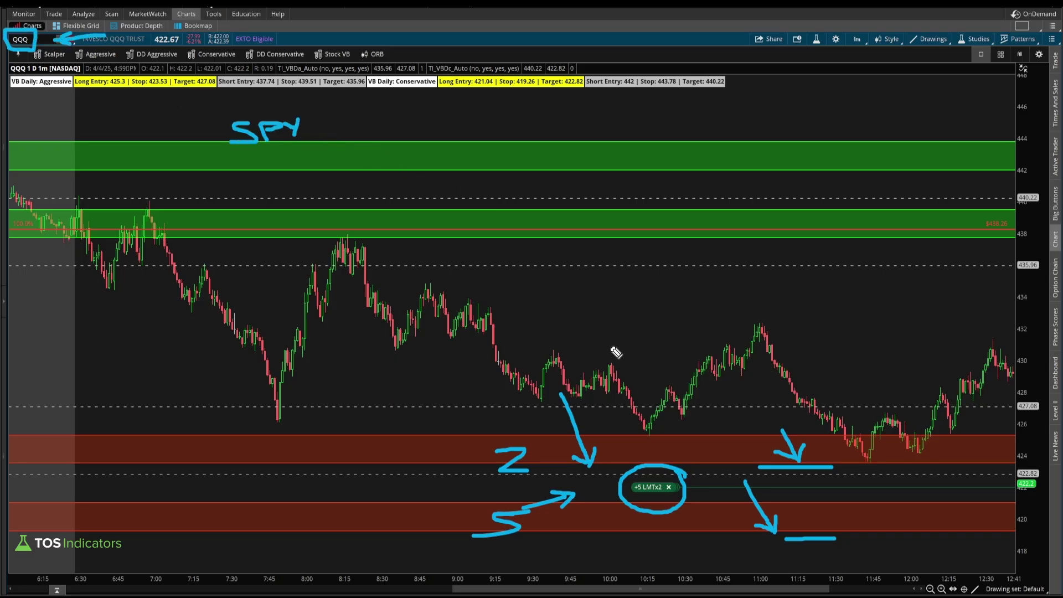
{"action": "mouse_move", "coordinate": [707, 411]}
{"action": "left_mouse_down"}
{"action": "mouse_move", "coordinate": [699, 424]}
{"action": "mouse_move", "coordinate": [736, 429]}
{"action": "mouse_move", "coordinate": [738, 440]}
{"action": "left_mouse_up"}
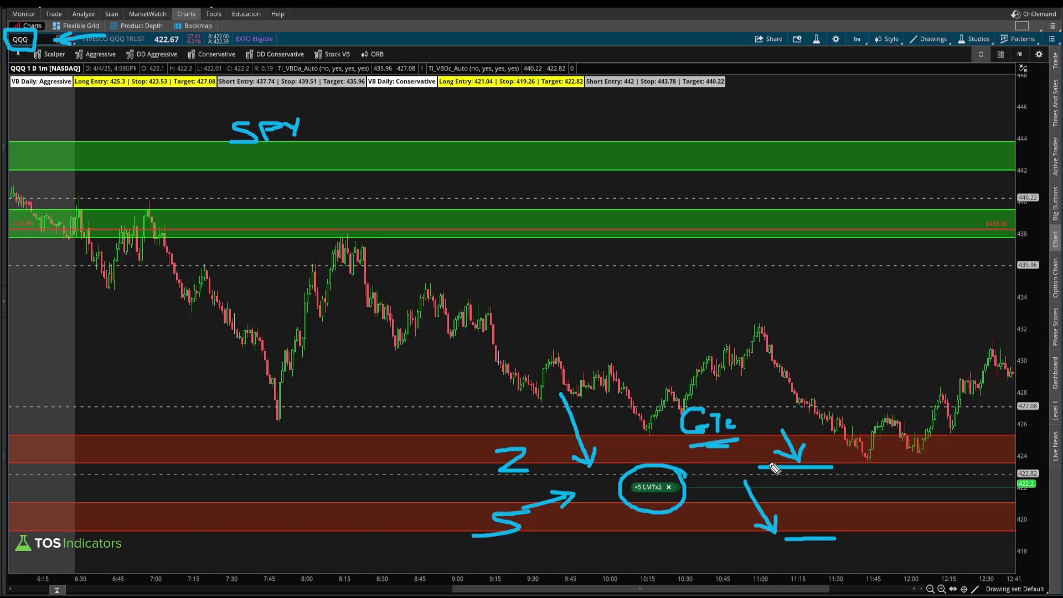
{"action": "key", "text": "Escape"}
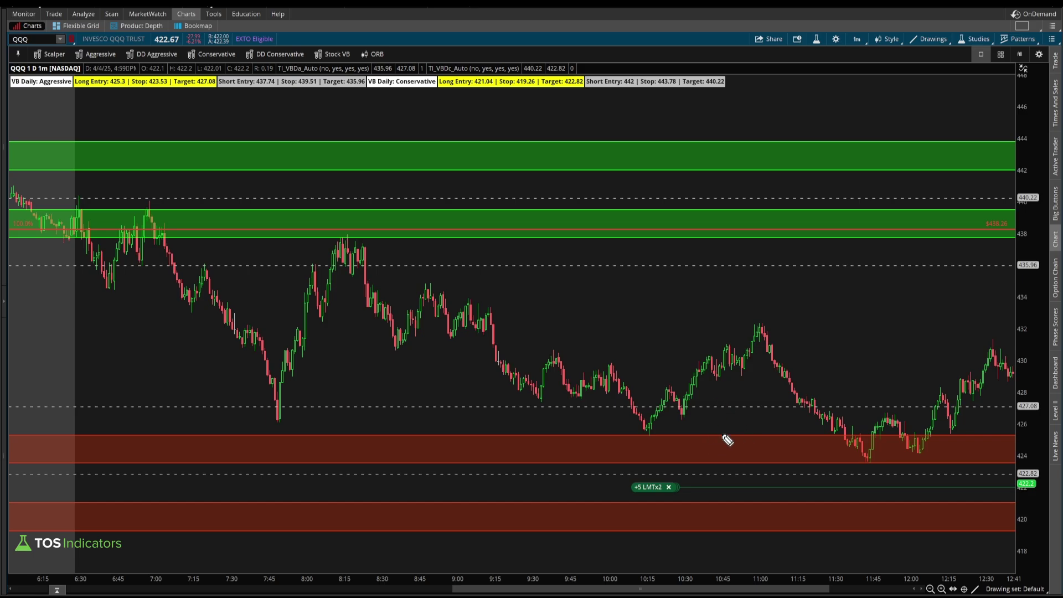
{"action": "mouse_move", "coordinate": [510, 430]}
{"action": "left_mouse_down"}
{"action": "mouse_move", "coordinate": [486, 458]}
{"action": "mouse_move", "coordinate": [508, 460]}
{"action": "left_mouse_up"}
{"action": "key", "text": "Escape"}
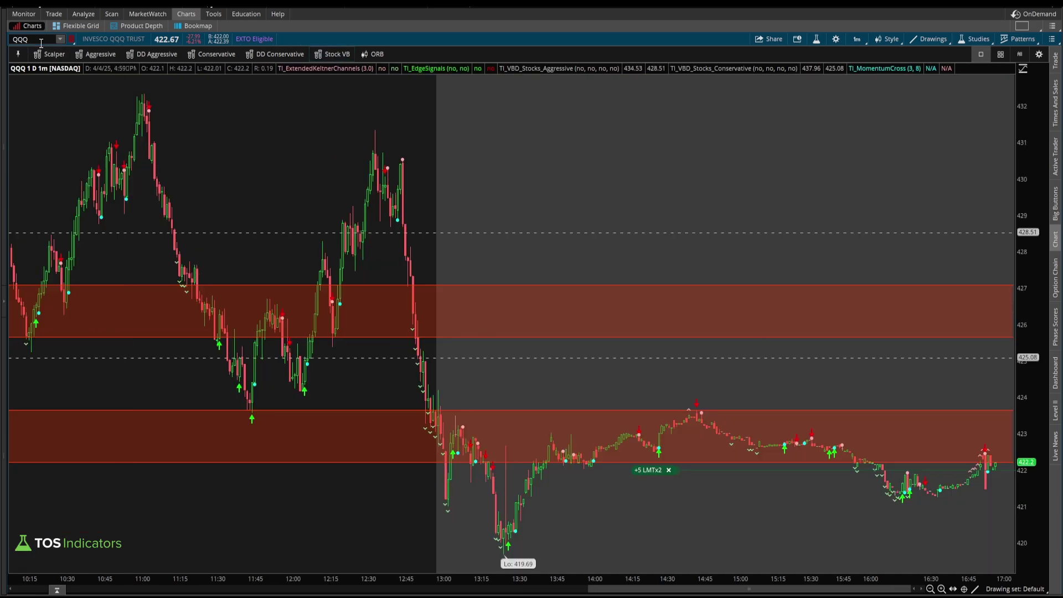
Step: Load SPY on the chart and examine how price moves around the lower Volatility Box zones
{"action": "key", "text": "Return"}
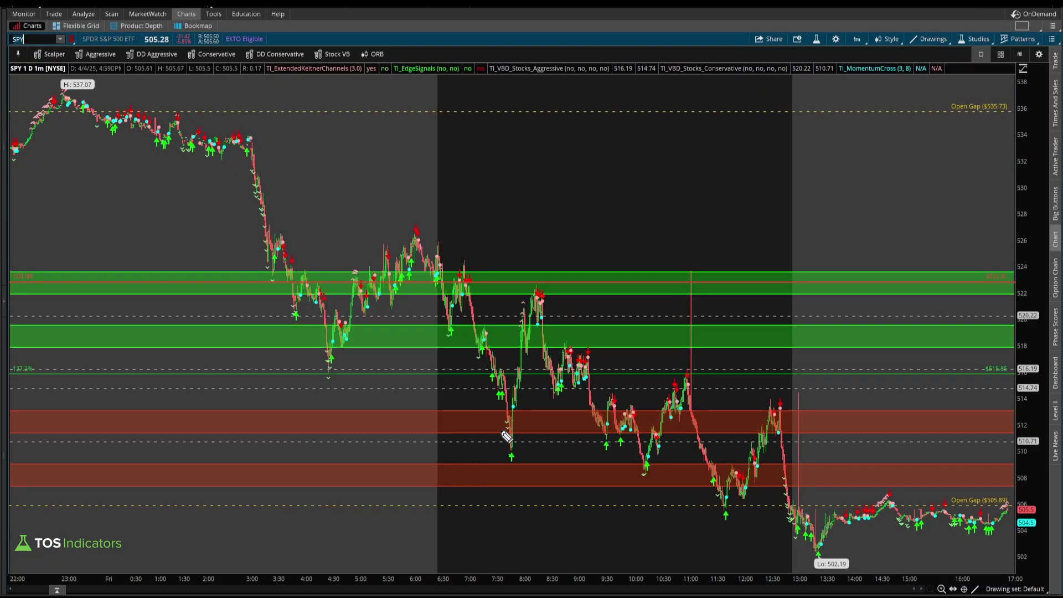
{"action": "left_click_drag", "start_coordinate": [460, 434], "coordinate": [540, 436]}
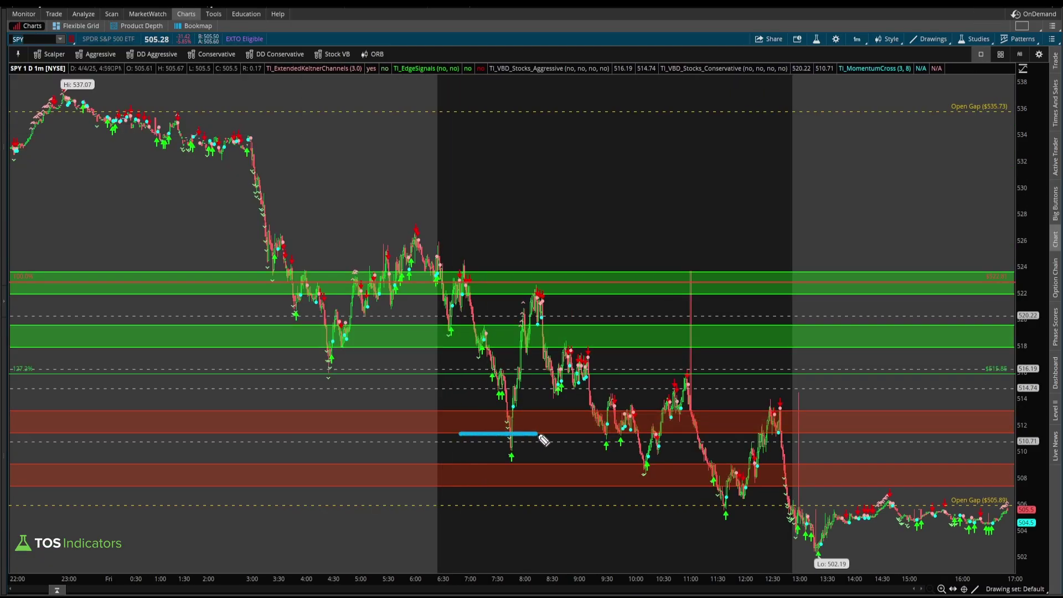
{"action": "mouse_move", "coordinate": [485, 377]}
{"action": "left_mouse_down"}
{"action": "mouse_move", "coordinate": [502, 402]}
{"action": "mouse_move", "coordinate": [504, 450]}
{"action": "mouse_move", "coordinate": [544, 327]}
{"action": "mouse_move", "coordinate": [545, 339]}
{"action": "left_mouse_up"}
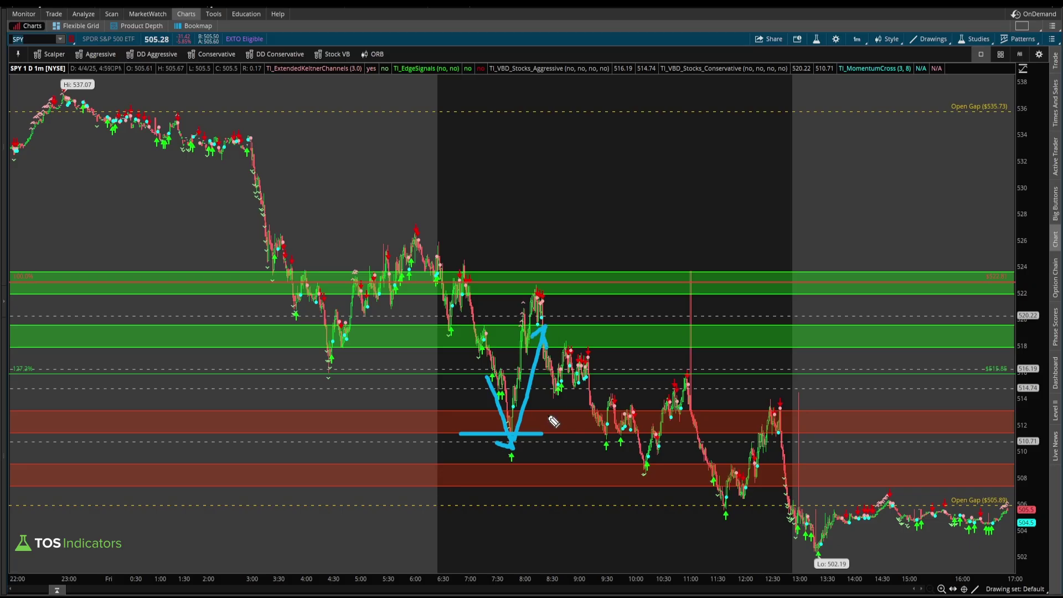
{"action": "mouse_move", "coordinate": [515, 434]}
{"action": "left_mouse_down"}
{"action": "mouse_move", "coordinate": [493, 428]}
{"action": "mouse_move", "coordinate": [549, 434]}
{"action": "mouse_move", "coordinate": [494, 429]}
{"action": "mouse_move", "coordinate": [498, 438]}
{"action": "left_mouse_up"}
{"action": "key", "text": "e"}
{"action": "left_click_drag", "start_coordinate": [576, 420], "coordinate": [521, 432]}
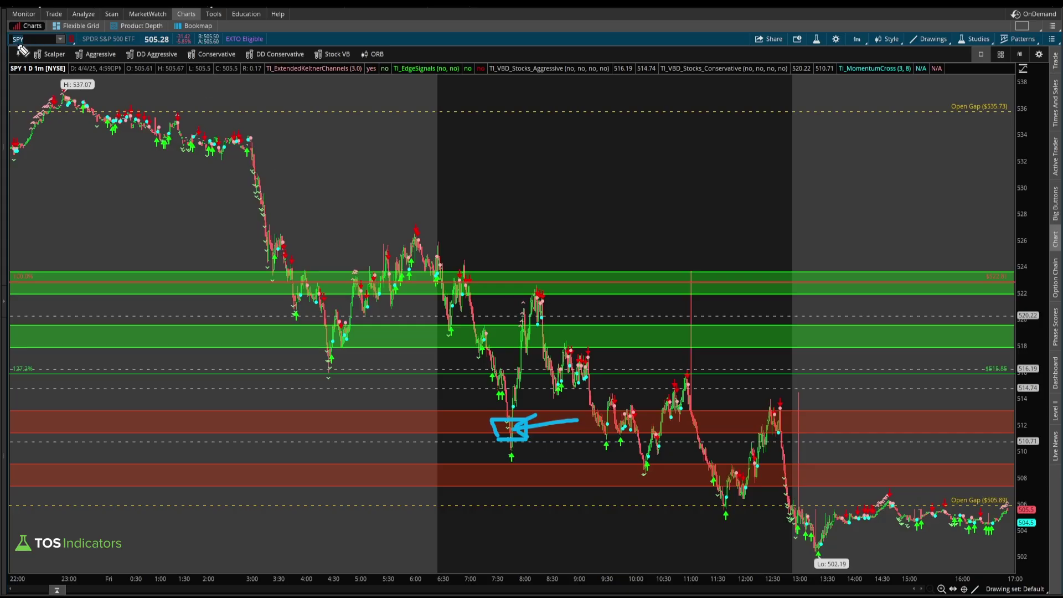
{"action": "mouse_move", "coordinate": [23, 51]}
{"action": "left_mouse_down"}
{"action": "mouse_move", "coordinate": [34, 34]}
{"action": "mouse_move", "coordinate": [18, 38]}
{"action": "left_mouse_up"}
{"action": "key", "text": "e"}
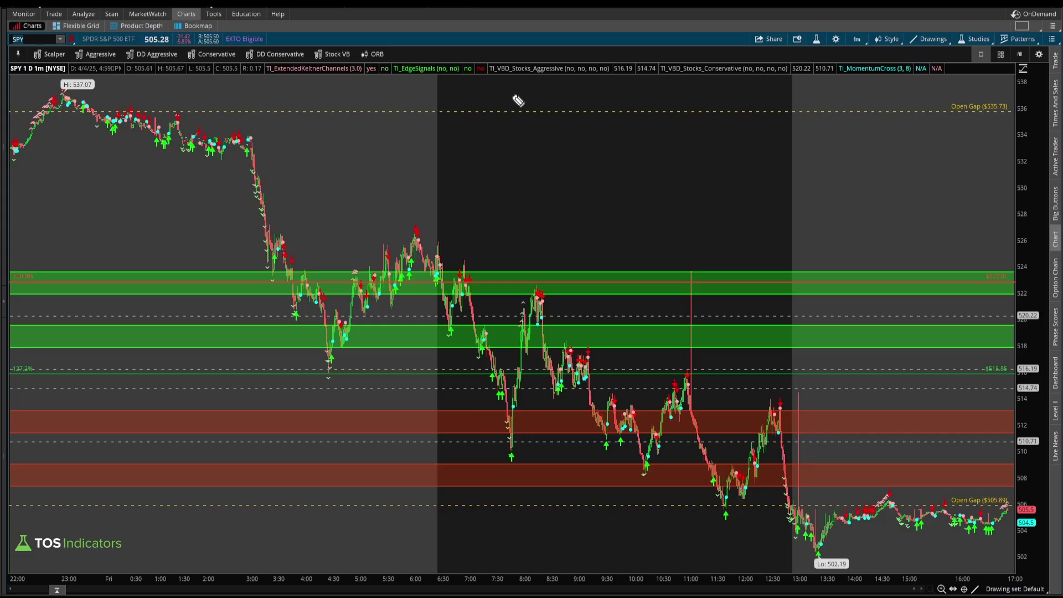
Step: Switch the chart's symbol back to QQQ
{"action": "left_click", "coordinate": [24, 41]}
{"action": "type", "text": "QQQ"}
{"action": "key", "text": "Return"}
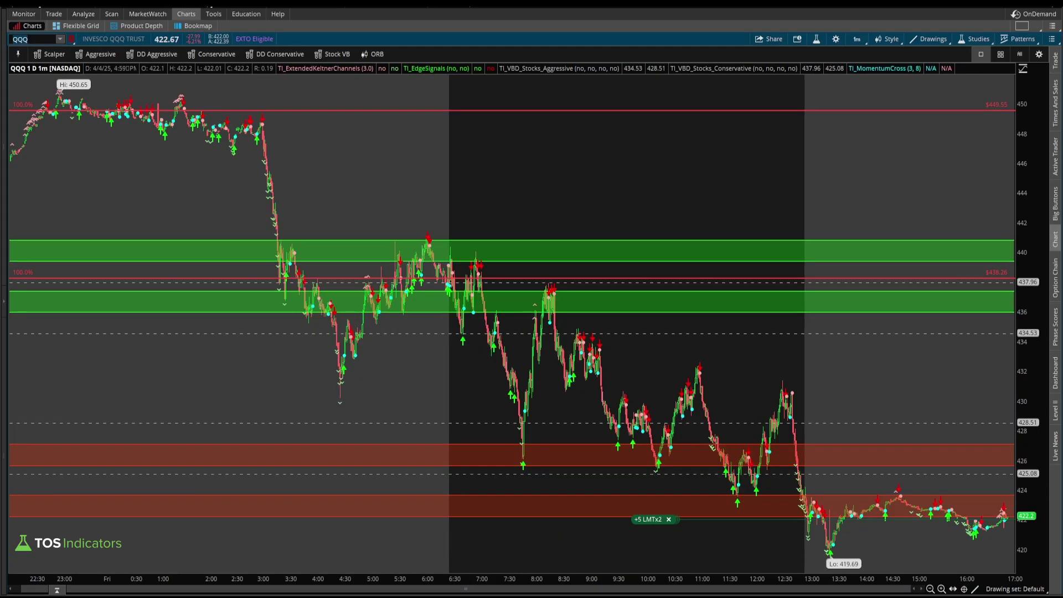